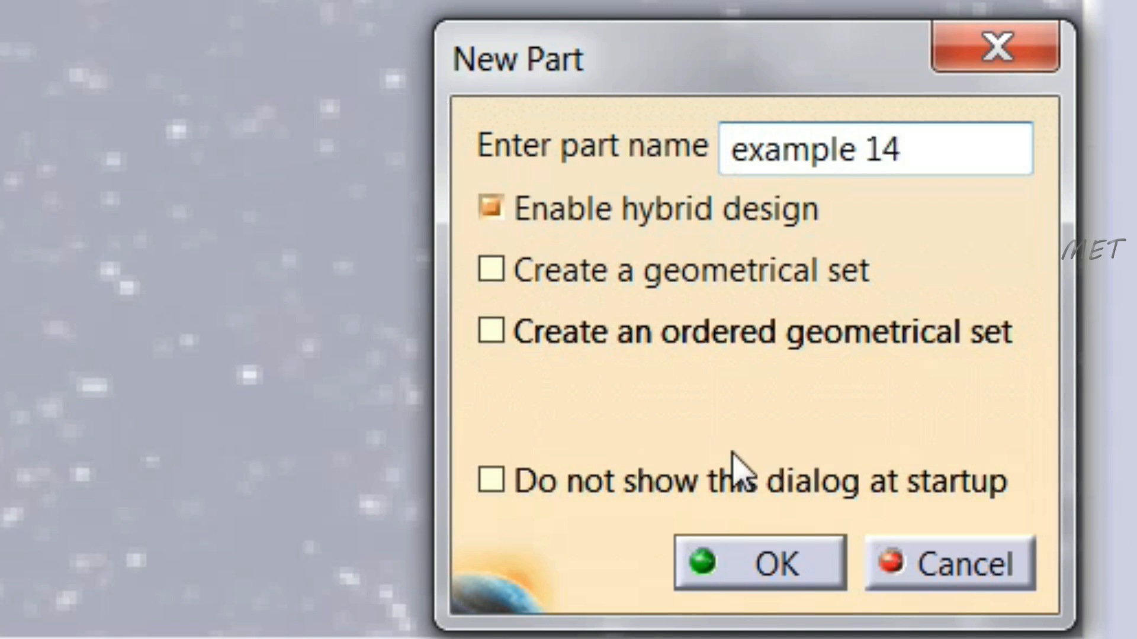
# - Create the new part "example 14" with hybrid design enabled and start a sketch on the yz plane
pyautogui.click(759, 562)
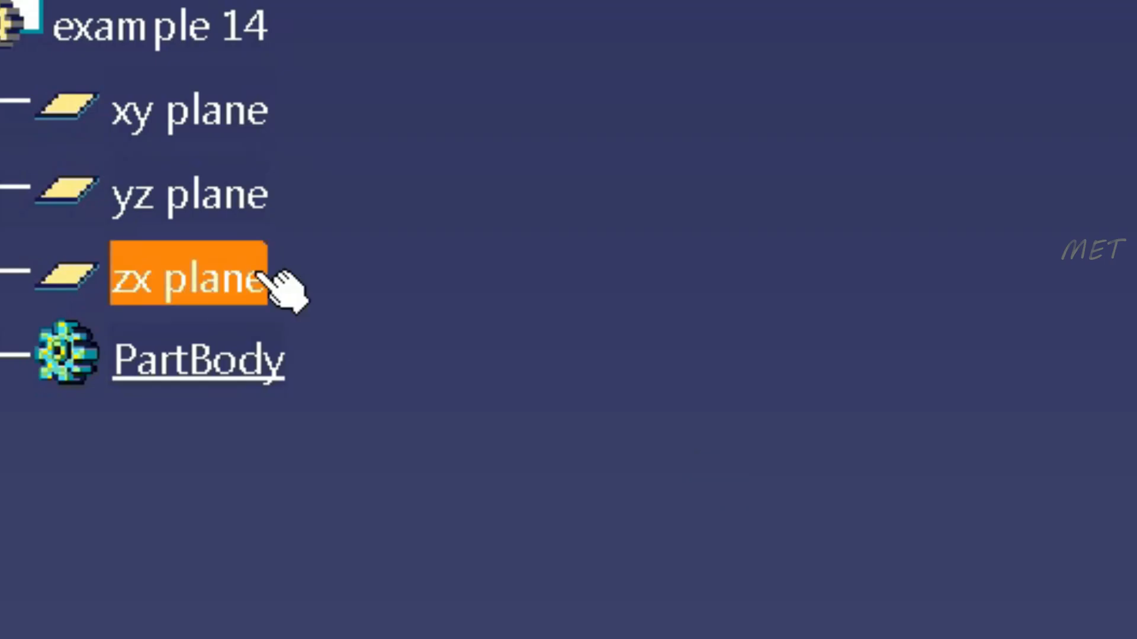
pyautogui.click(77, 123)
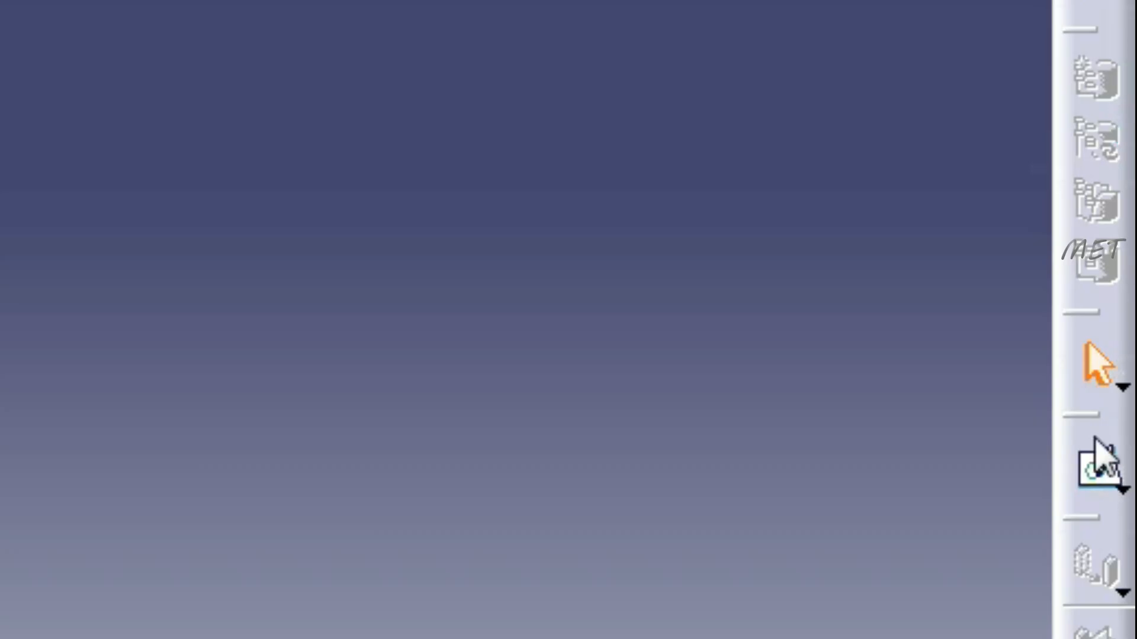
pyautogui.click(1097, 459)
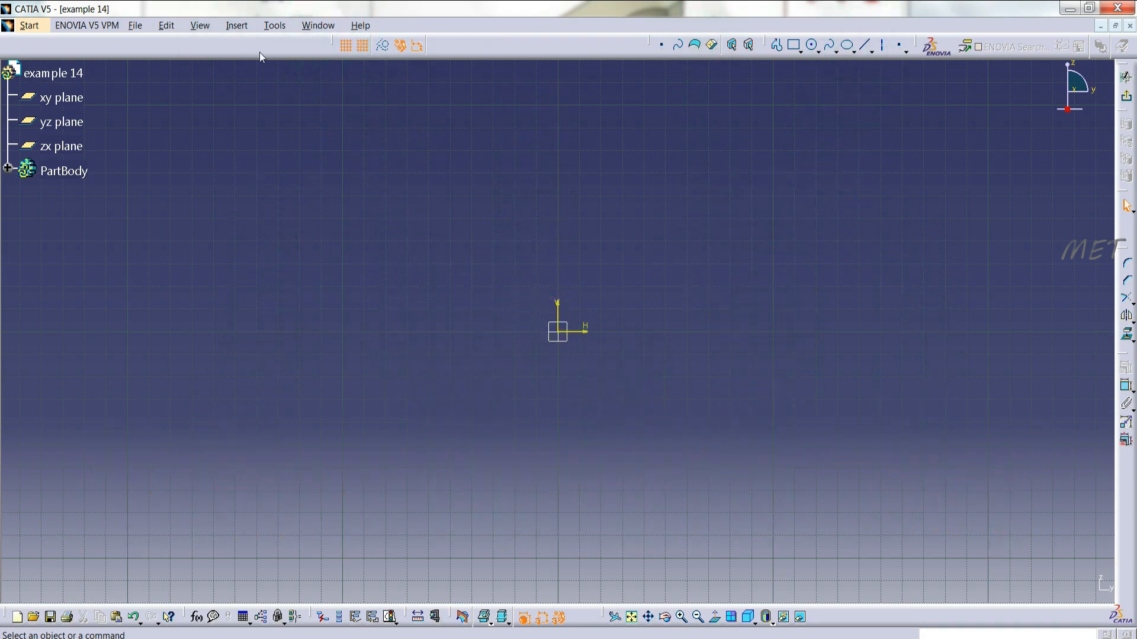
# - Start a profile at H -100 mm, V 0 mm and draw the left stepped side: about 40 mm up, 40 mm inward and 60 mm up
pyautogui.click(236, 26)
pyautogui.moveTo(297, 73)
pyautogui.click(335, 72)
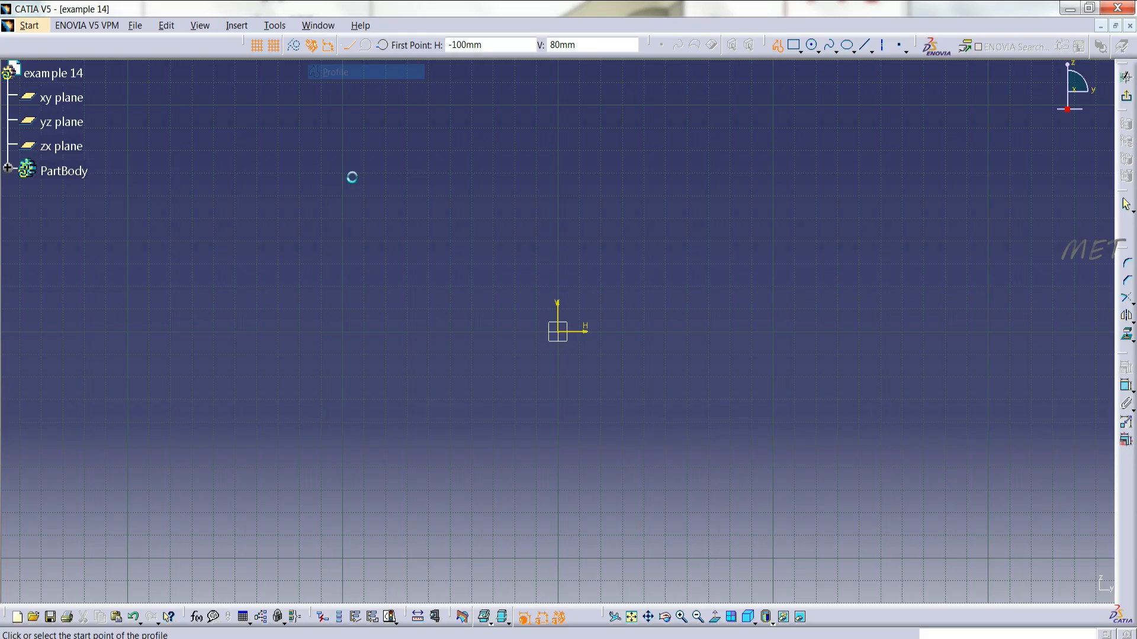
pyautogui.click(343, 332)
pyautogui.click(343, 245)
pyautogui.click(429, 245)
pyautogui.click(429, 116)
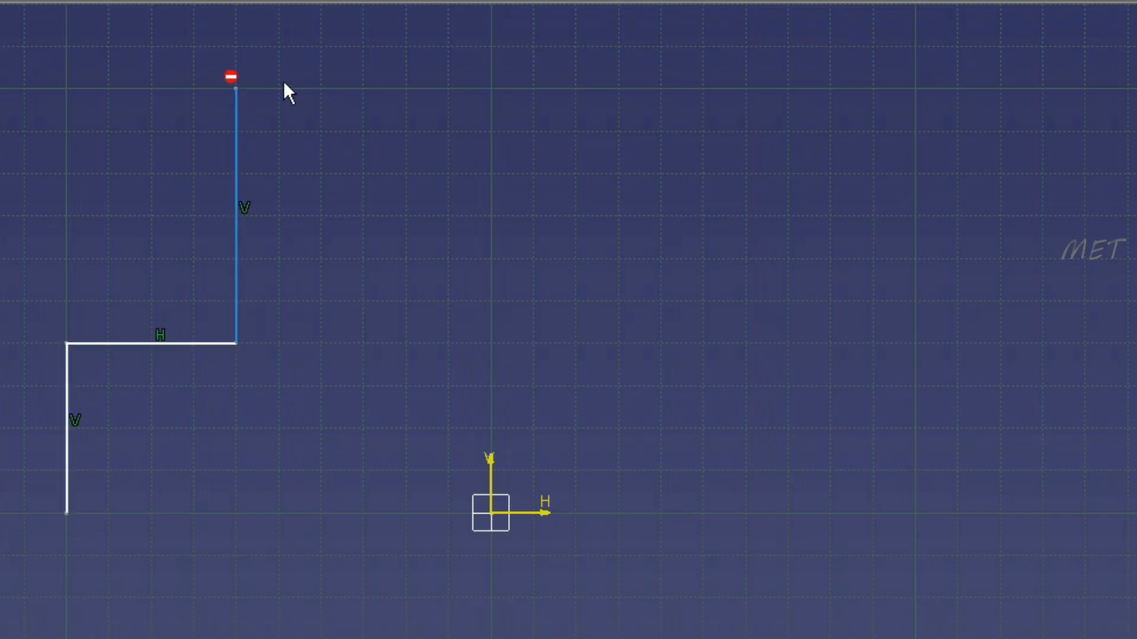
# - Continue the profile through a T-shaped slot about 40 mm deep and down the right stepped side, ending with an inward line along the H axis
pyautogui.click(329, 259)
pyautogui.click(705, 265)
pyautogui.click(618, 171)
pyautogui.click(618, 90)
pyautogui.click(831, 90)
pyautogui.click(830, 343)
pyautogui.click(1042, 343)
pyautogui.click(1042, 512)
pyautogui.click(660, 513)
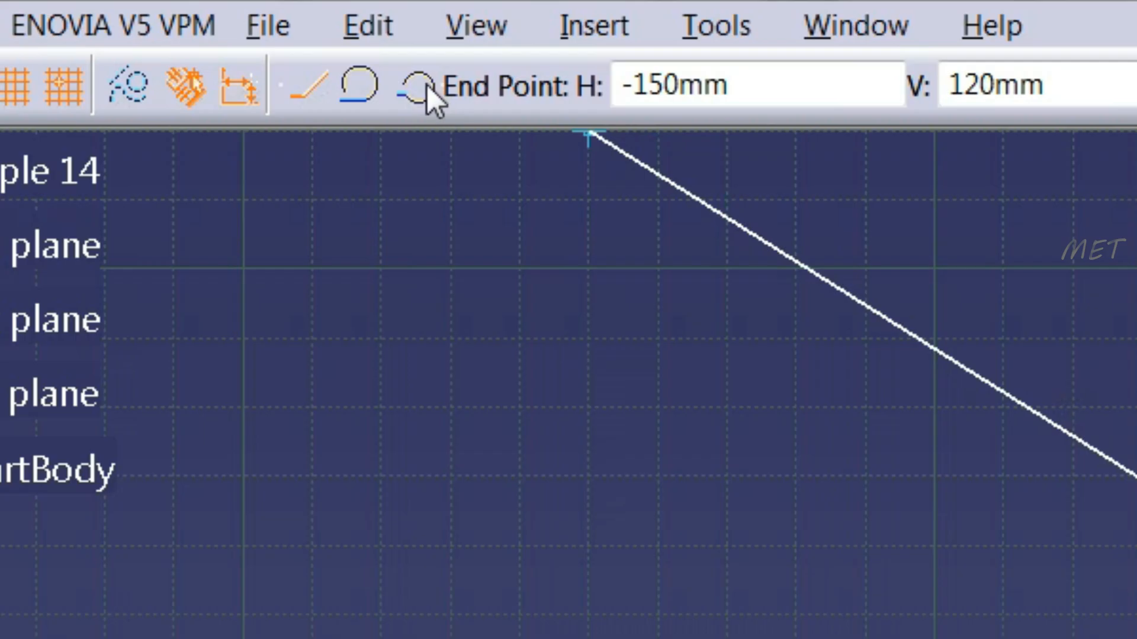
# - Add a three-point arc over the origin and close the profile with a horizontal line back to its start point
pyautogui.click(421, 85)
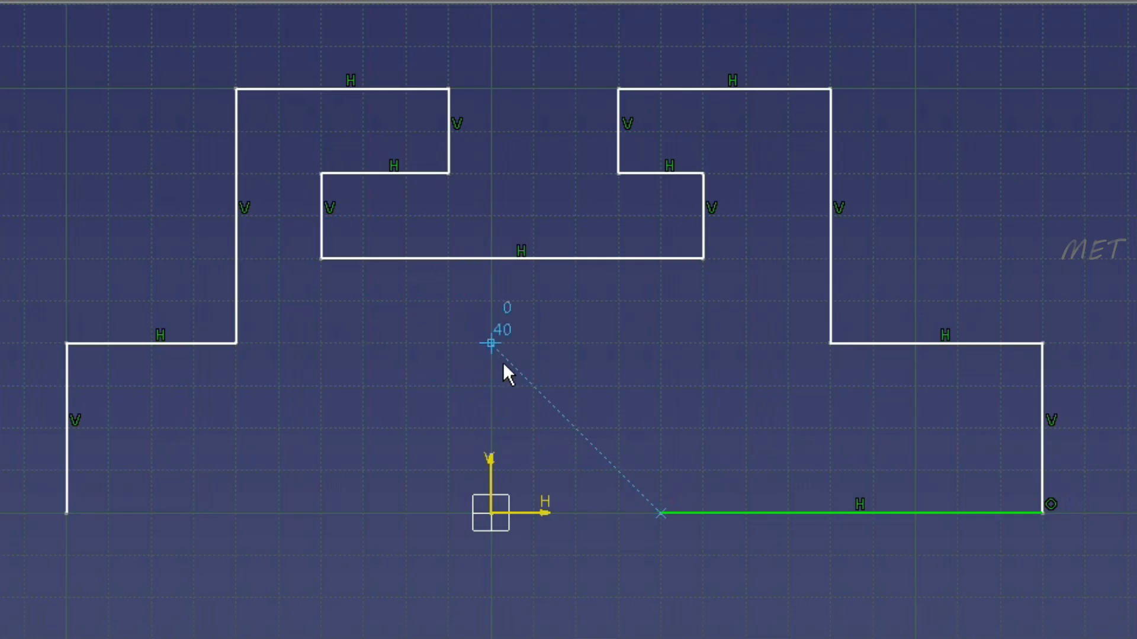
pyautogui.click(459, 395)
pyautogui.click(362, 512)
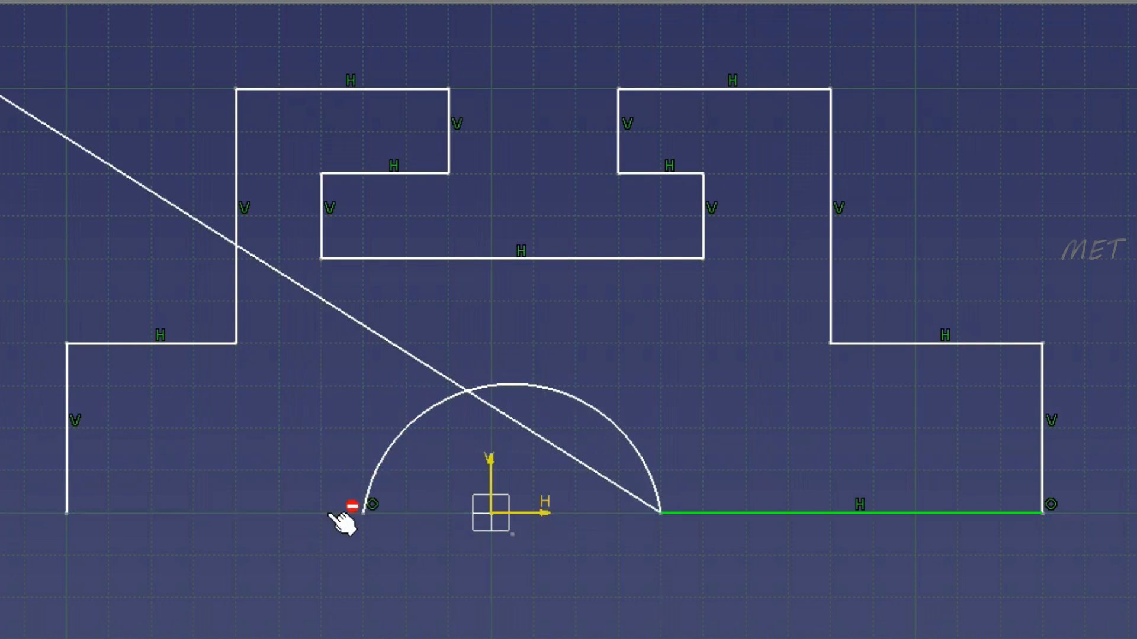
pyautogui.click(67, 513)
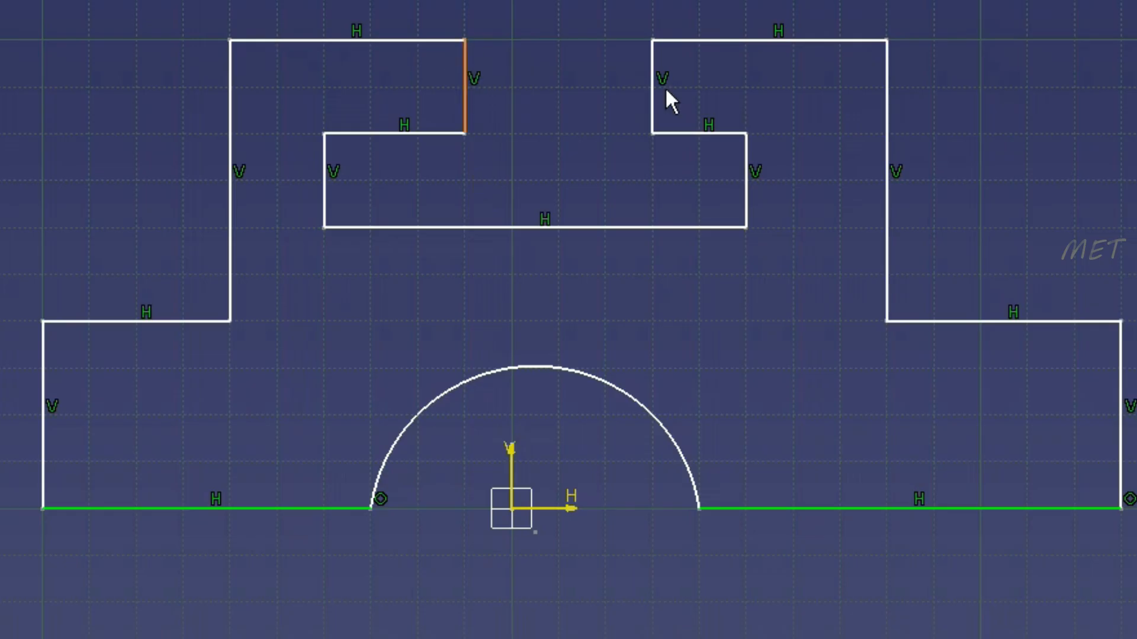
# - Make the two vertical edges of the slot's narrow neck symmetric about the V axis
pyautogui.keyDown('ctrl'); pyautogui.click(653, 95); pyautogui.keyUp('ctrl')
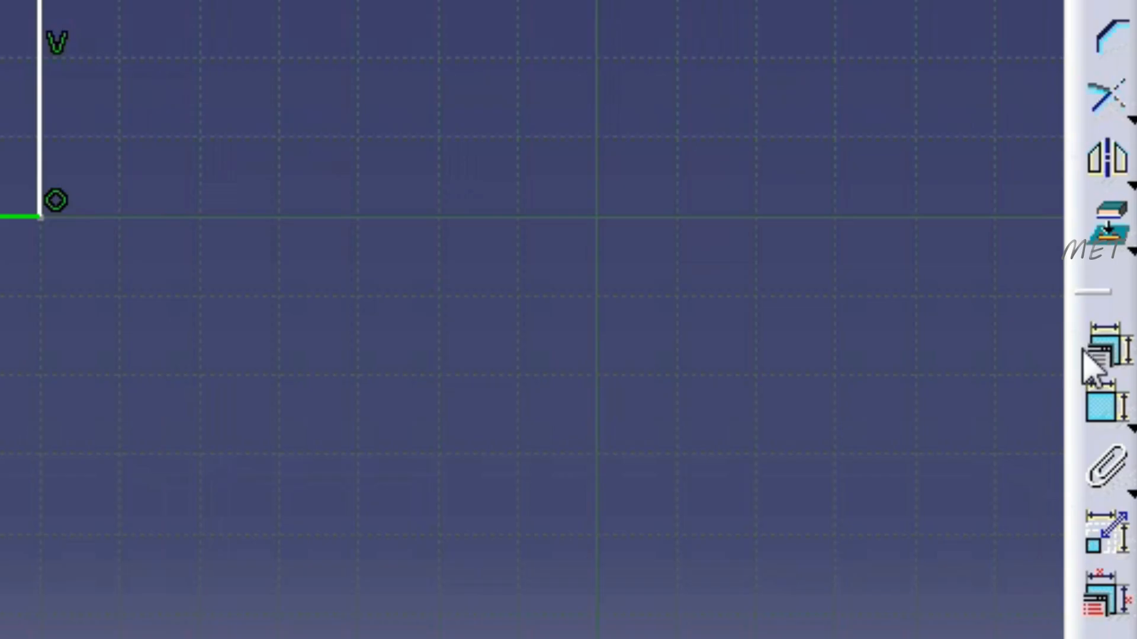
pyautogui.click(1124, 369)
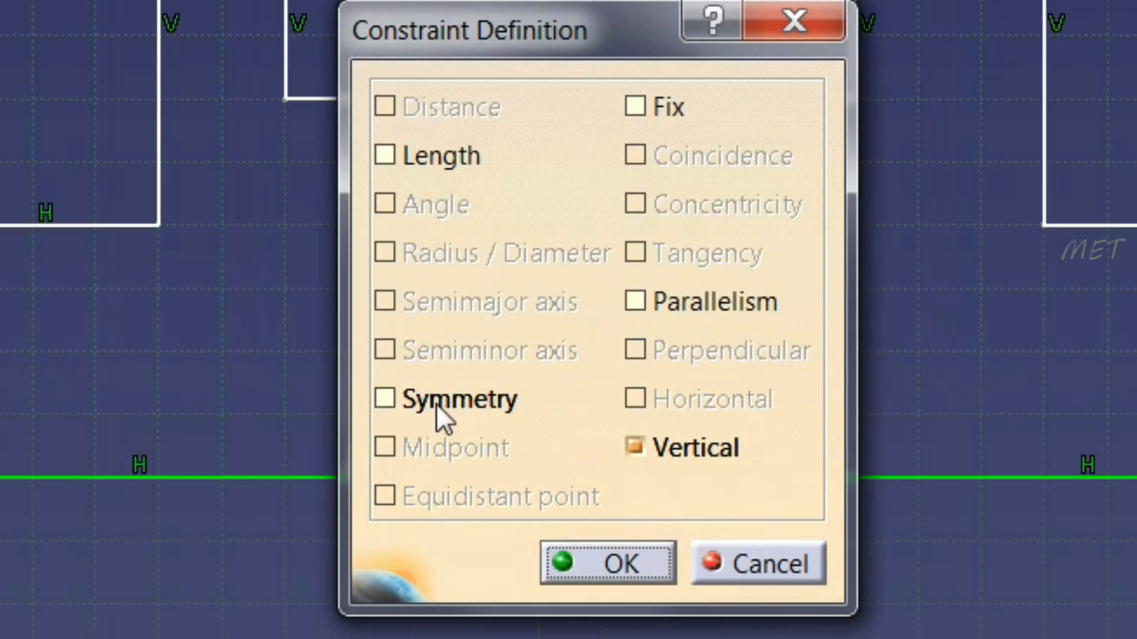
pyautogui.click(437, 405)
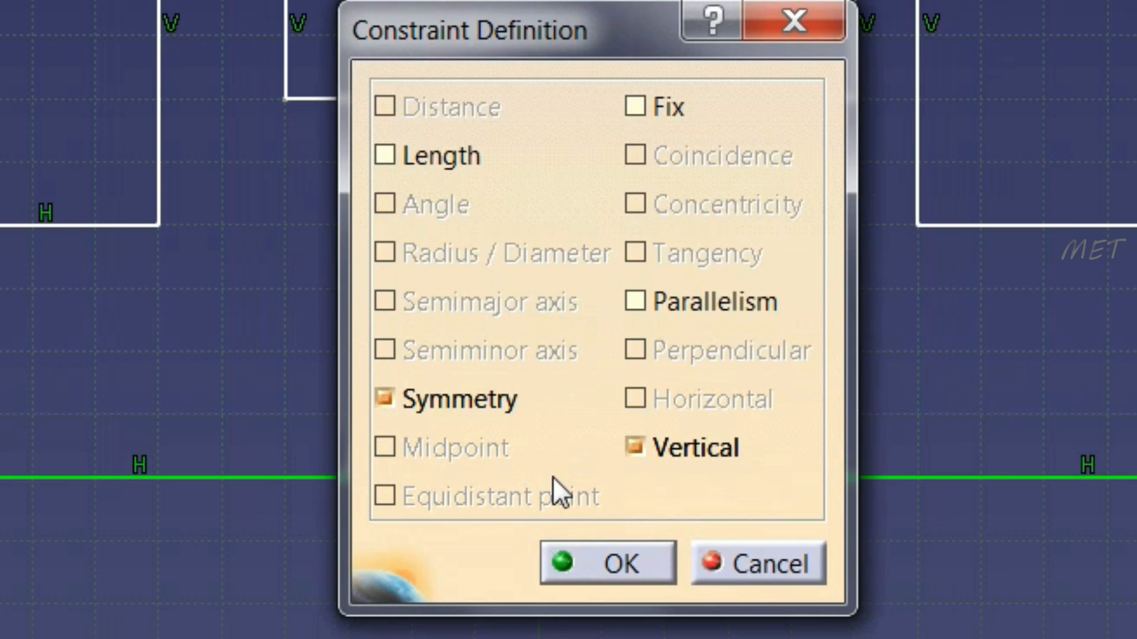
pyautogui.click(599, 560)
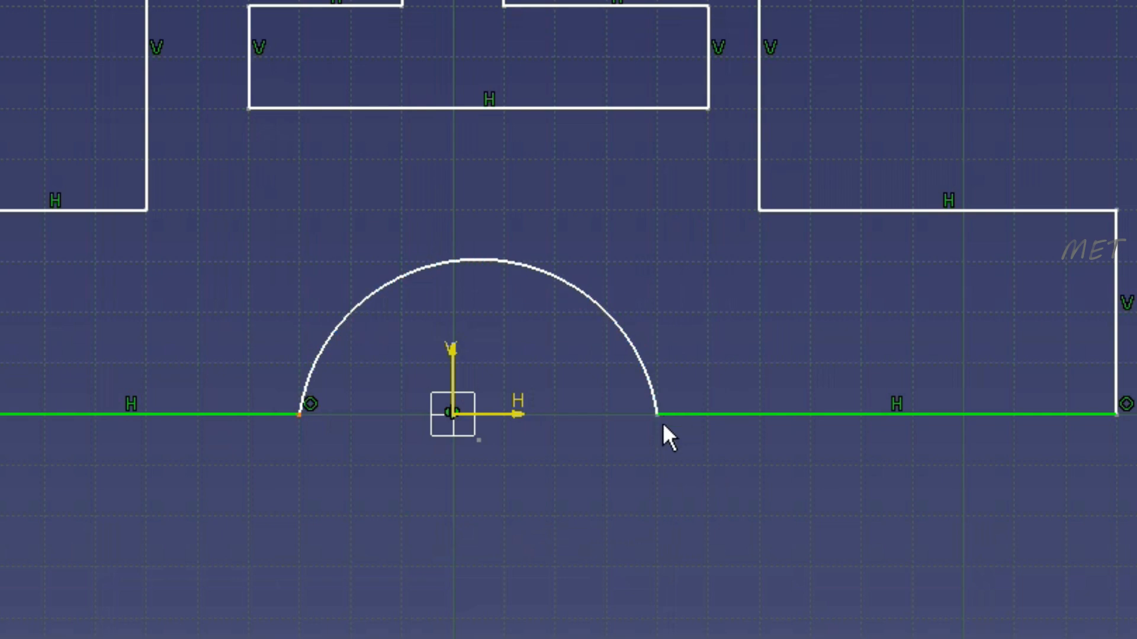
# - Make the two end points of the bottom arc symmetric about the V axis
pyautogui.keyDown('ctrl'); pyautogui.click(657, 416); pyautogui.keyUp('ctrl')
pyautogui.keyDown('ctrl'); pyautogui.click(452, 364); pyautogui.keyUp('ctrl')
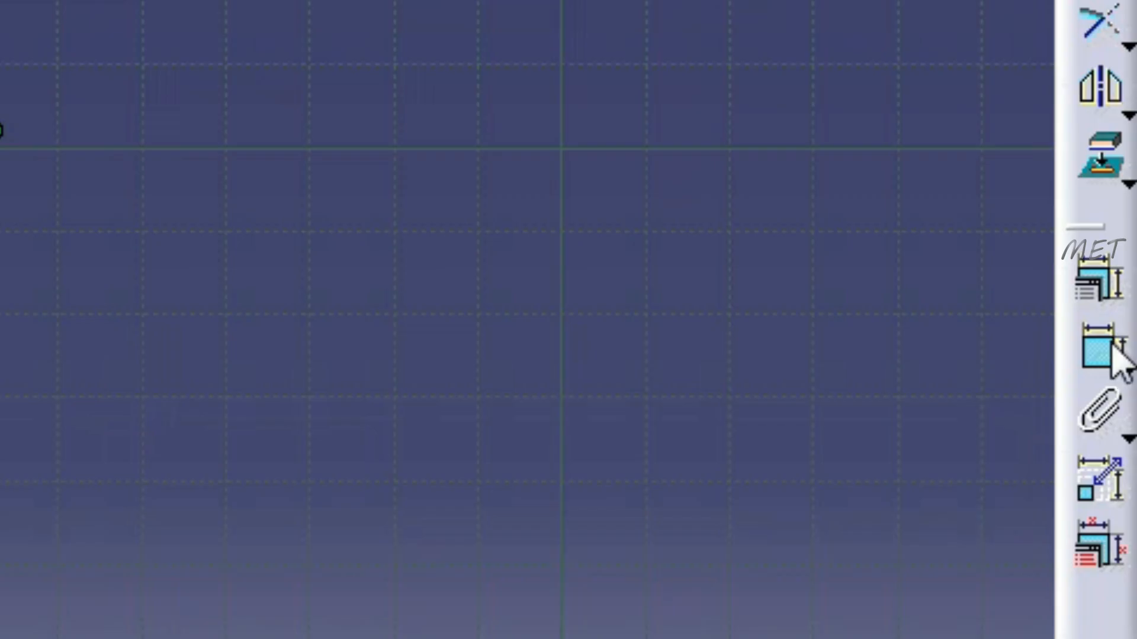
pyautogui.click(1095, 284)
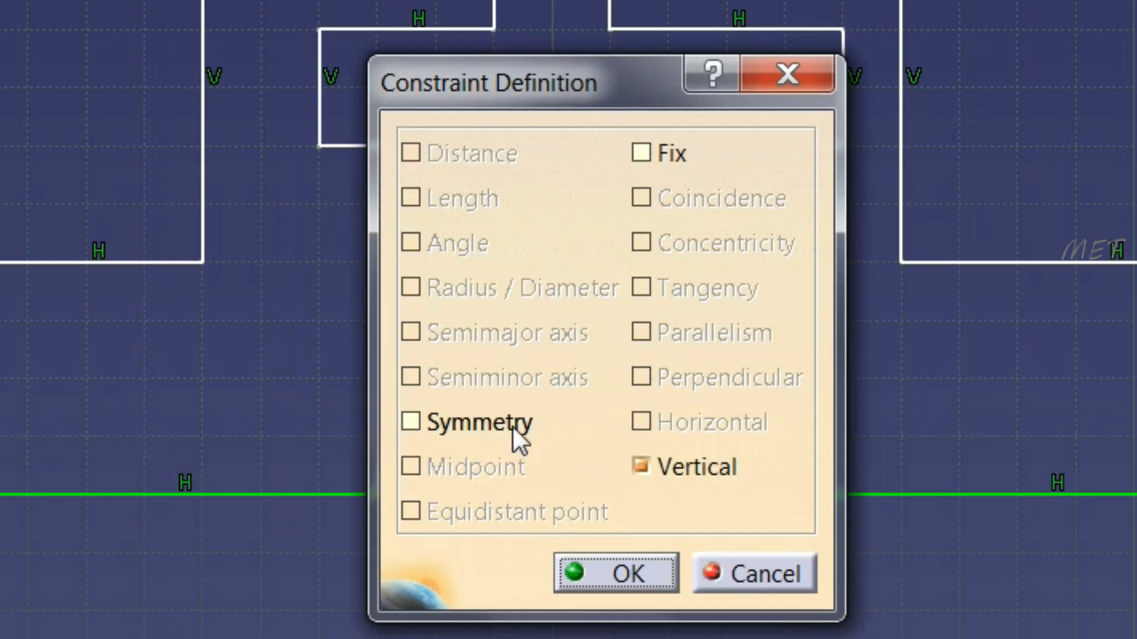
pyautogui.click(513, 427)
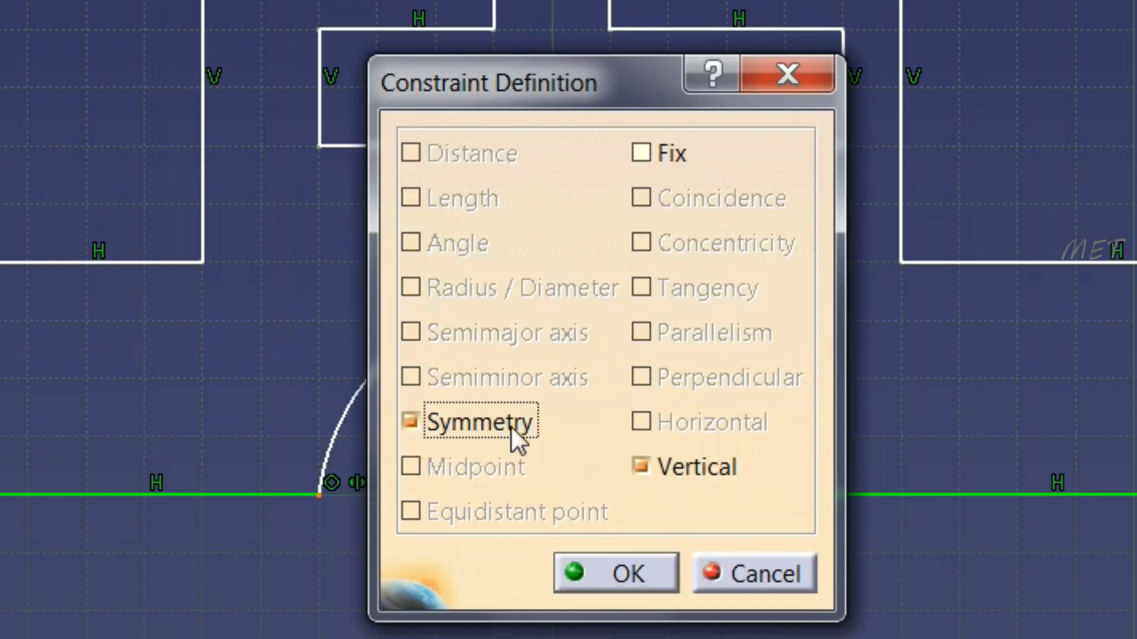
pyautogui.click(610, 586)
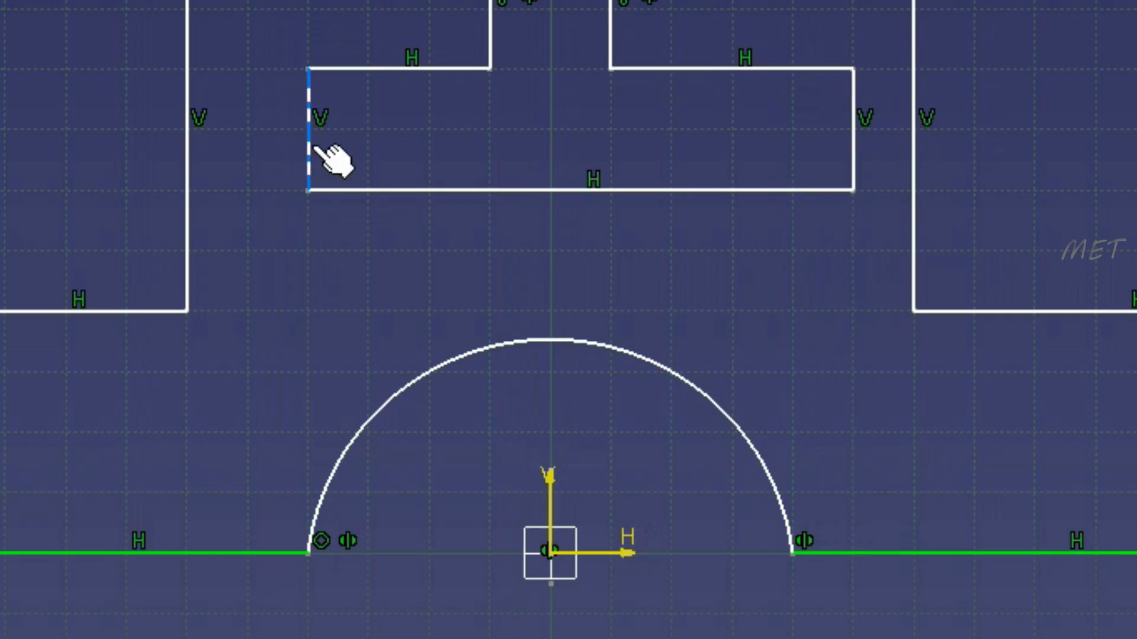
# - Make the two vertical side edges of the slot's wide lower part symmetric about the V axis
pyautogui.keyDown('ctrl'); pyautogui.click(473, 180); pyautogui.keyUp('ctrl')
pyautogui.keyDown('ctrl'); pyautogui.click(665, 181); pyautogui.keyUp('ctrl')
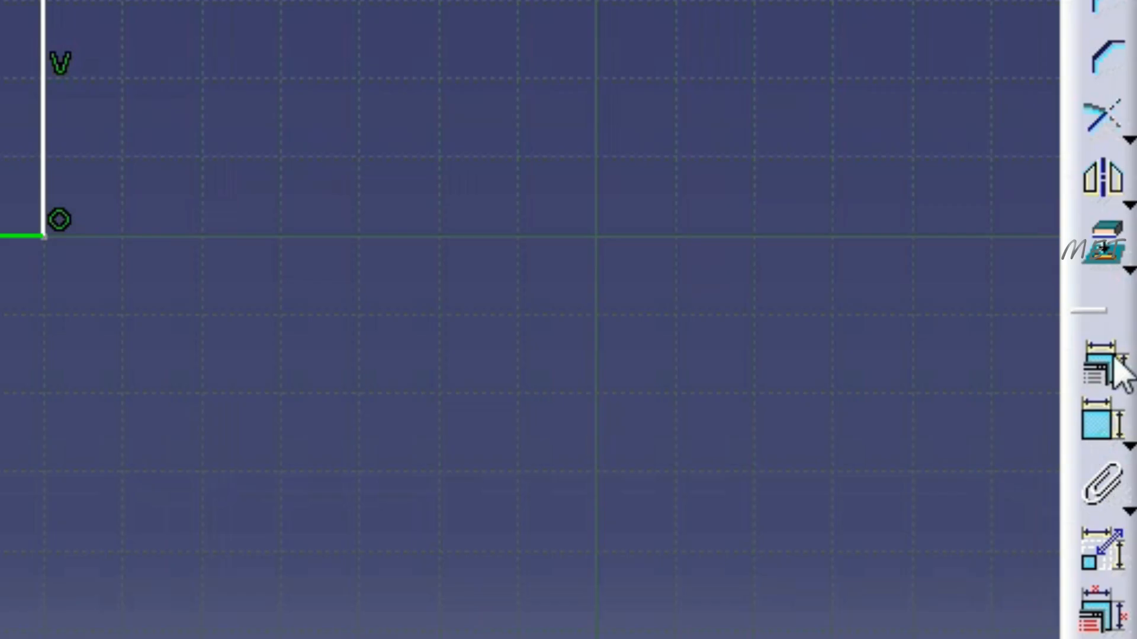
pyautogui.click(1126, 368)
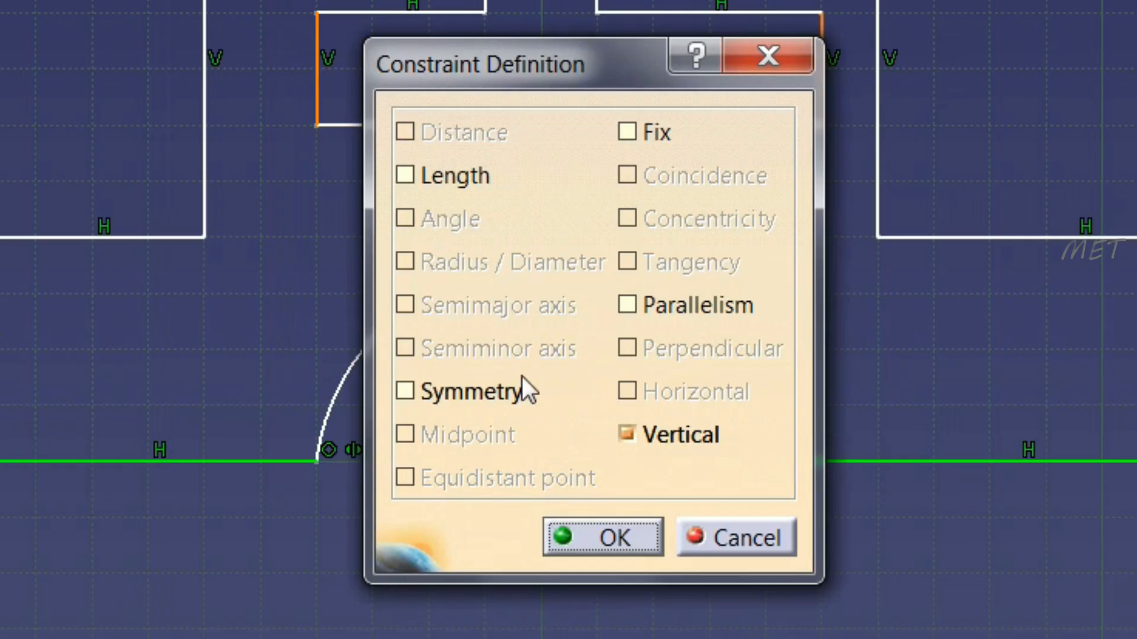
pyautogui.click(509, 388)
pyautogui.click(590, 540)
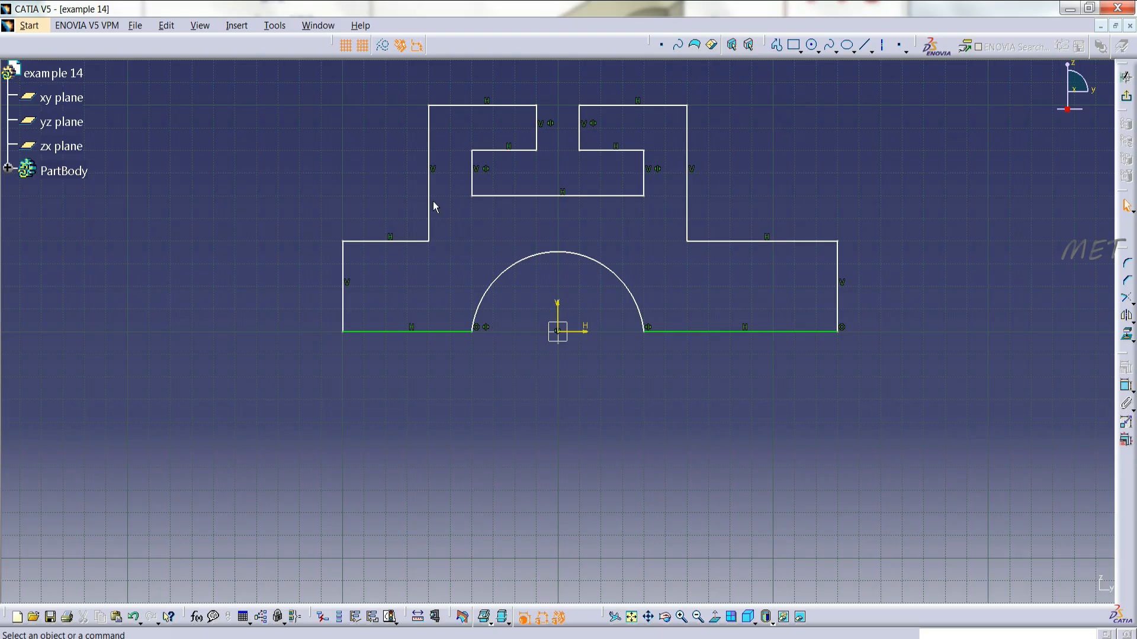
# - Make the two outer vertical edges of the profile's upper block symmetric about the V axis
pyautogui.keyDown('ctrl'); pyautogui.click(429, 196); pyautogui.keyUp('ctrl')
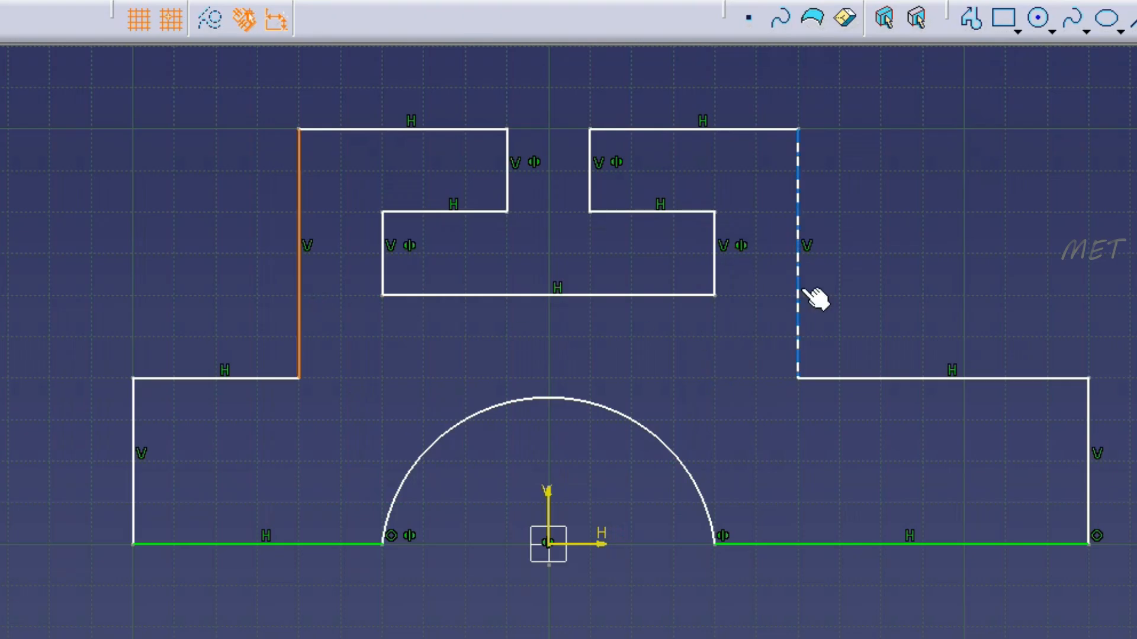
pyautogui.keyDown('ctrl'); pyautogui.click(799, 290); pyautogui.keyUp('ctrl')
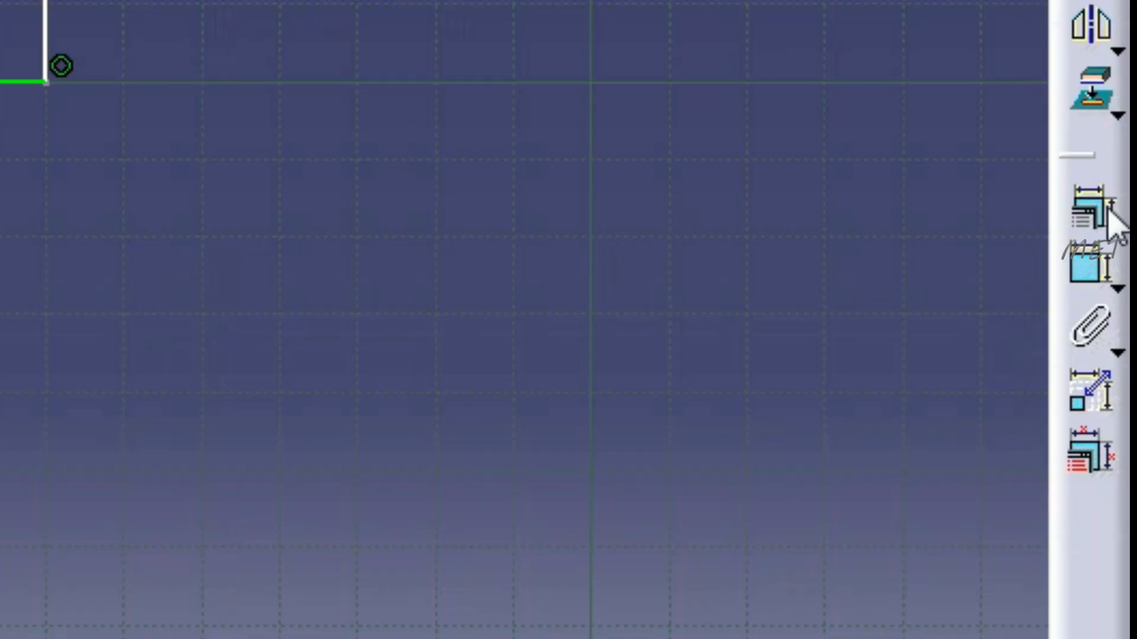
pyautogui.click(1127, 369)
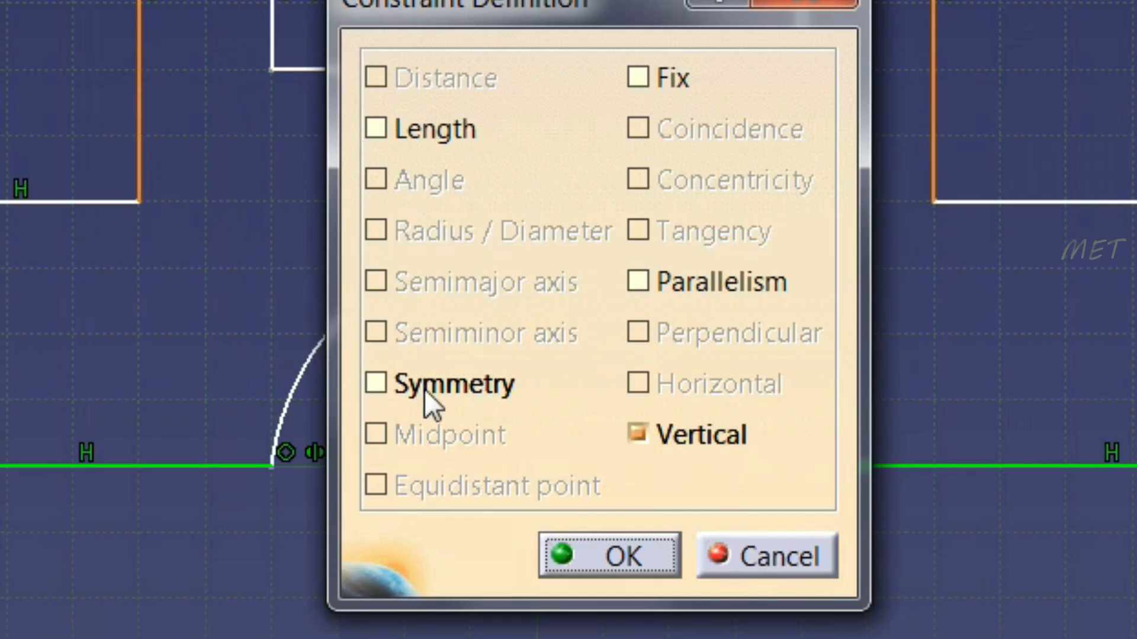
pyautogui.click(430, 385)
pyautogui.click(608, 557)
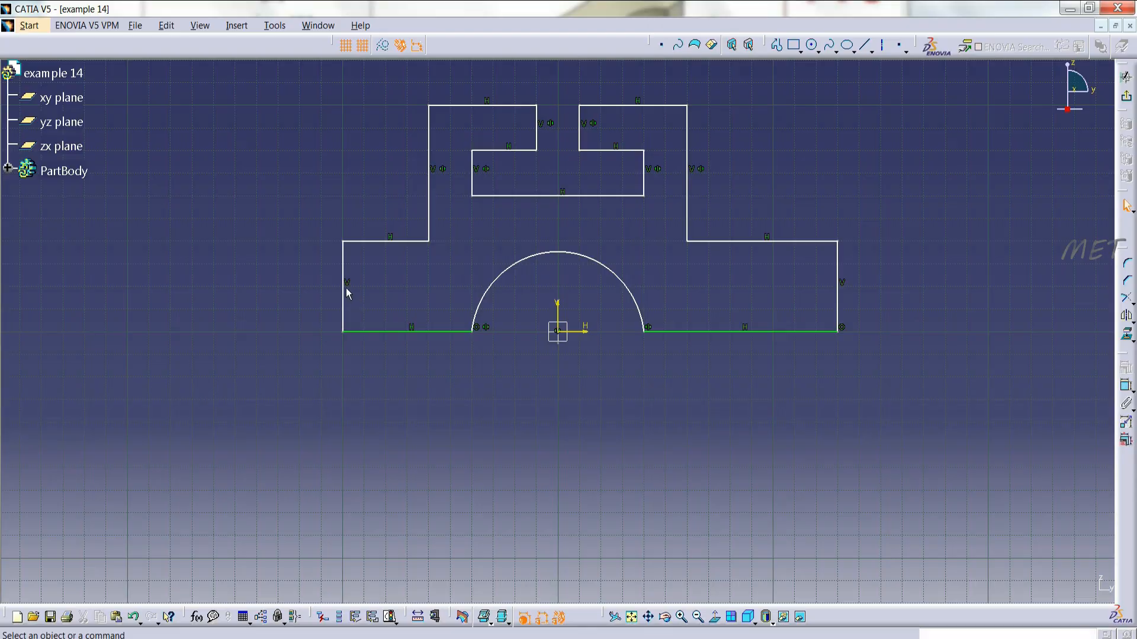
# - Make the two outermost vertical edges of the profile's base symmetric about the V axis
pyautogui.keyDown('ctrl'); pyautogui.click(346, 290); pyautogui.keyUp('ctrl')
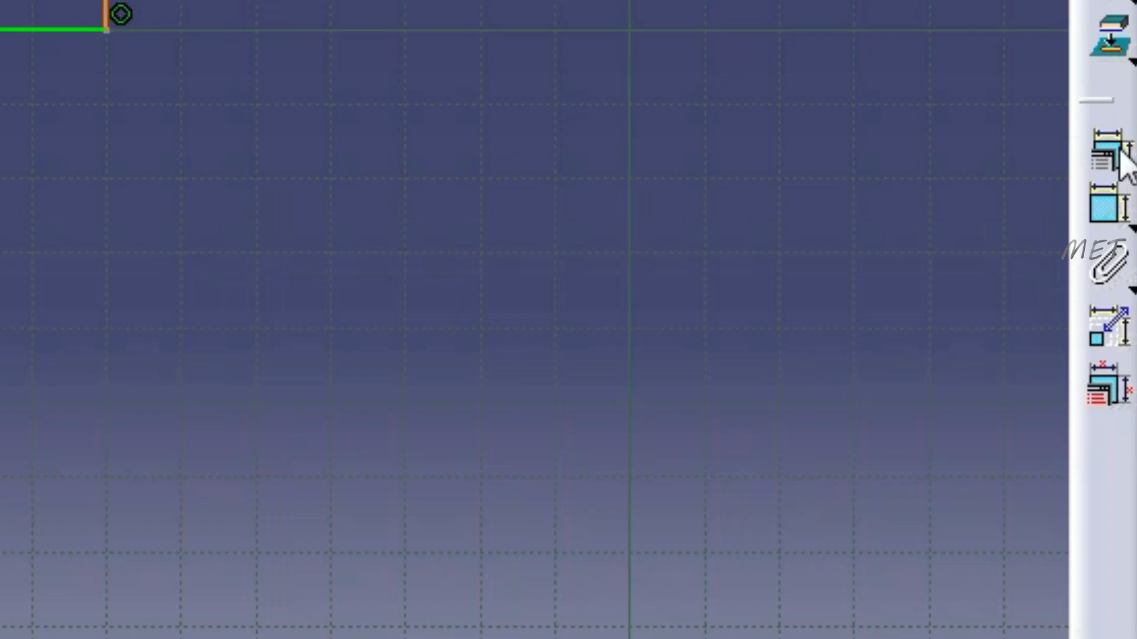
pyautogui.click(1121, 161)
pyautogui.click(450, 374)
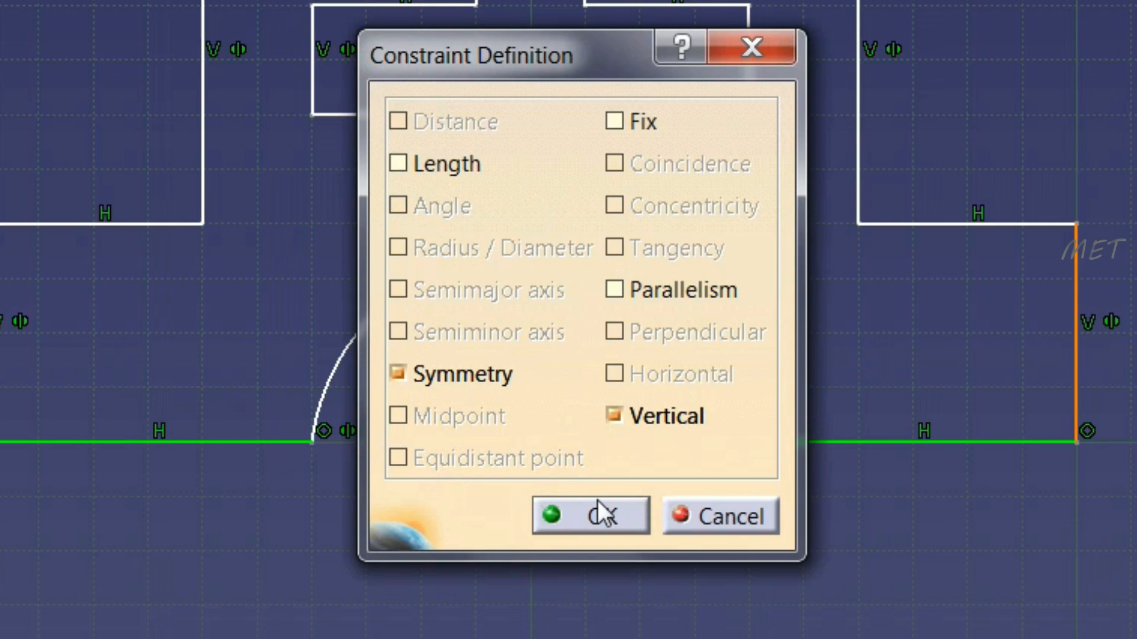
pyautogui.click(616, 515)
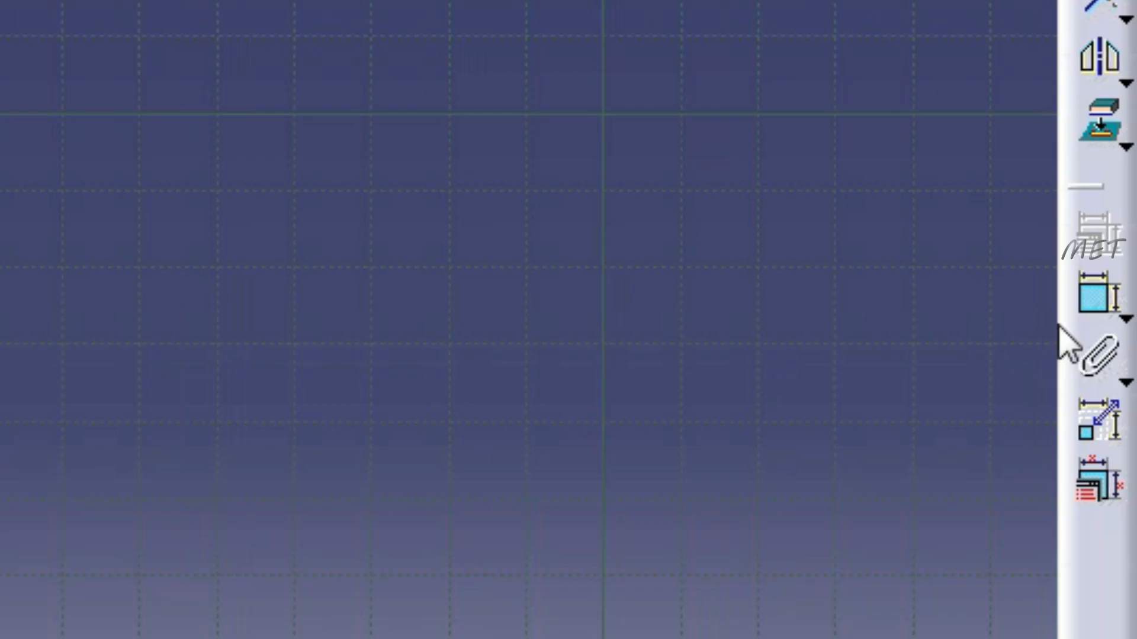
# - Dimension the right bottom line's length, the arc's radius and the height of the base's right outer edge
pyautogui.click(1126, 386)
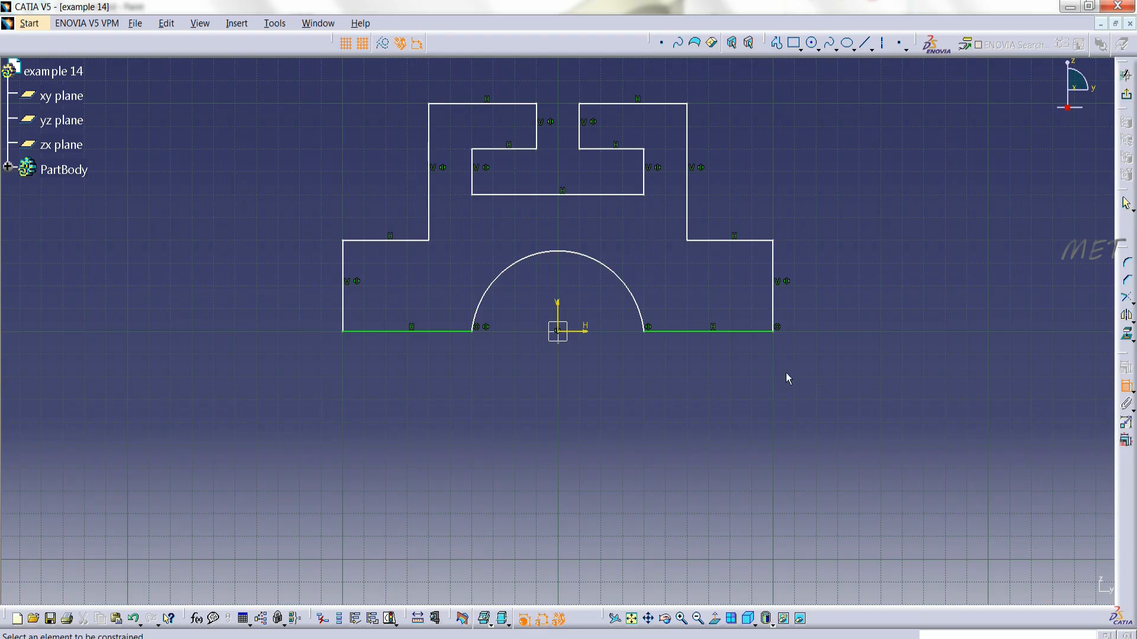
pyautogui.click(722, 330)
pyautogui.click(713, 370)
pyautogui.click(629, 289)
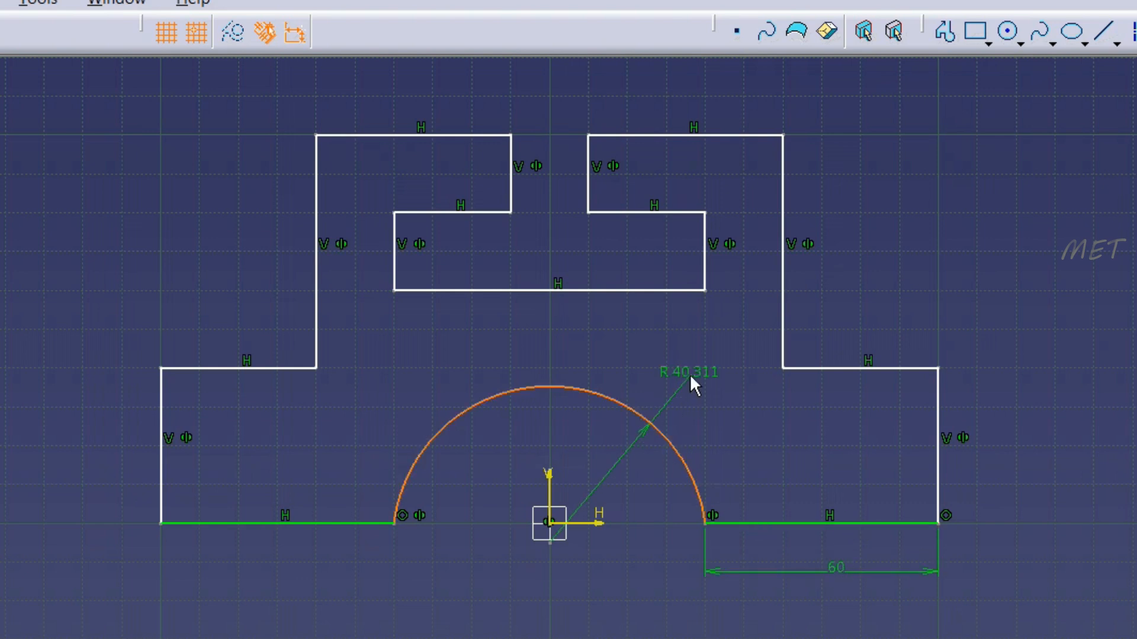
pyautogui.click(692, 385)
pyautogui.click(938, 435)
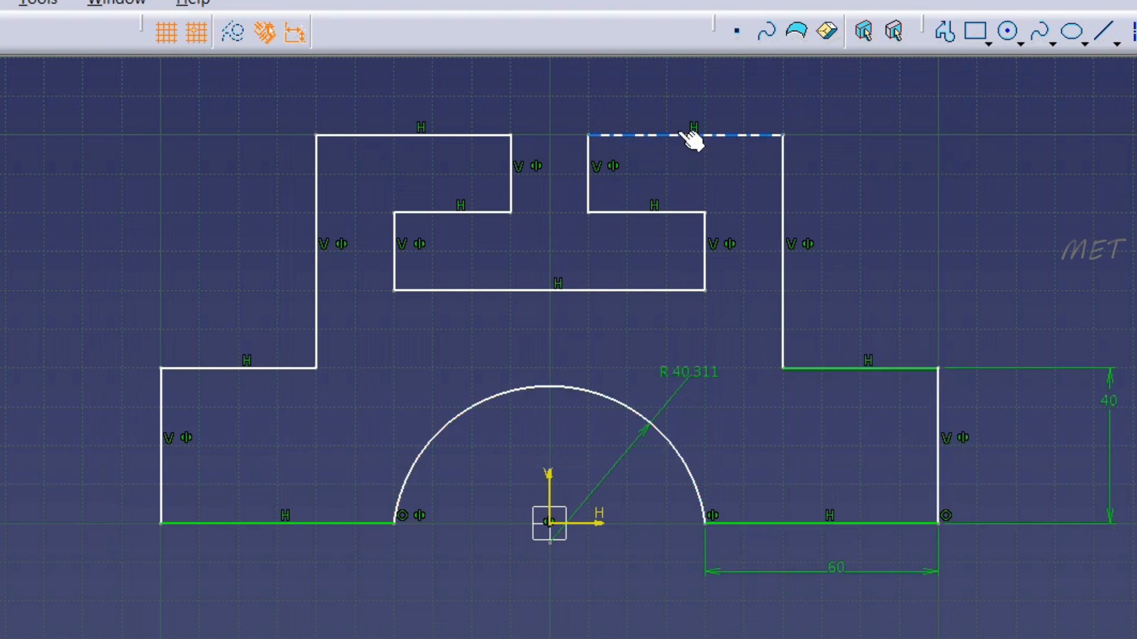
# - Dimension the slot's overall depth, the heights of its neck and wide part, and the width of its neck
pyautogui.click(656, 290)
pyautogui.click(876, 221)
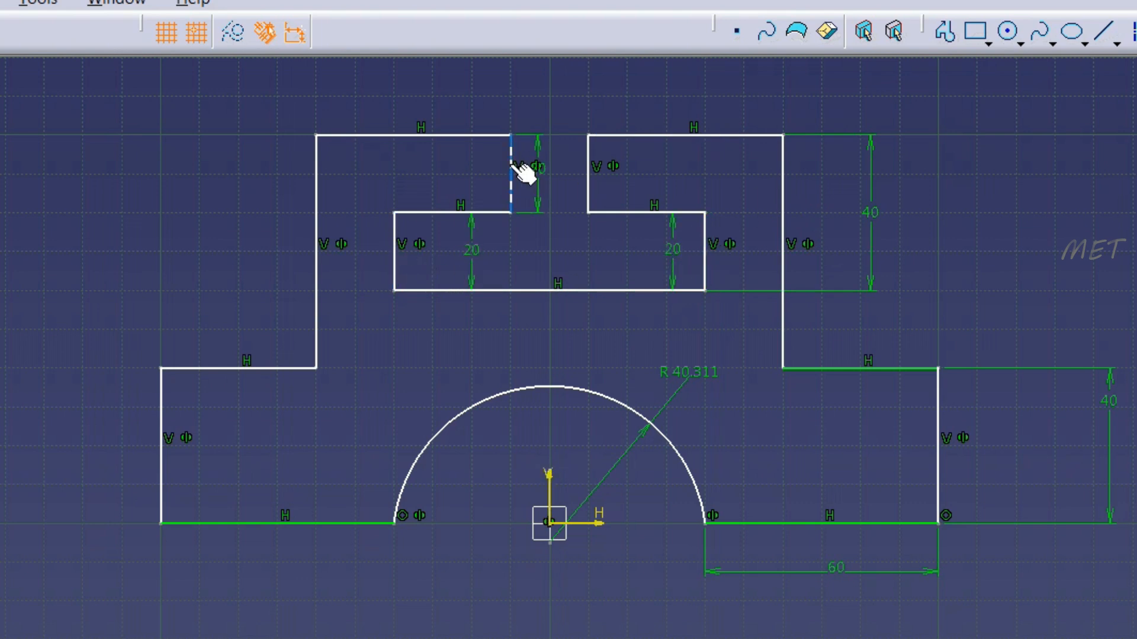
pyautogui.click(587, 172)
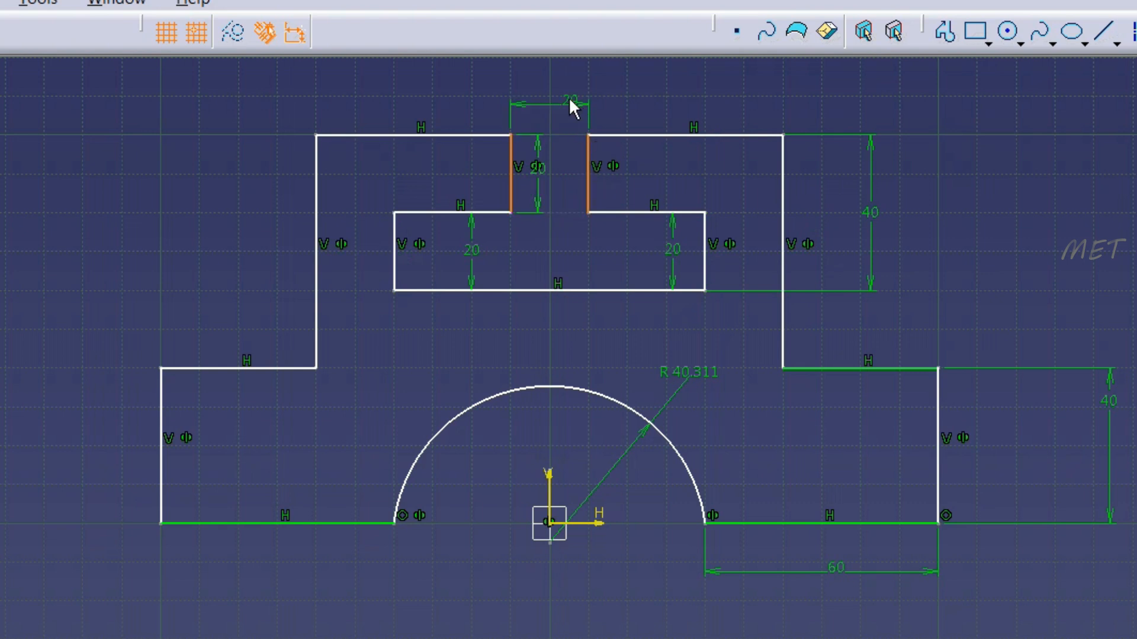
# - Dimension the length of the left top edge and the height from the left ledge to that edge
pyautogui.click(456, 137)
pyautogui.click(449, 88)
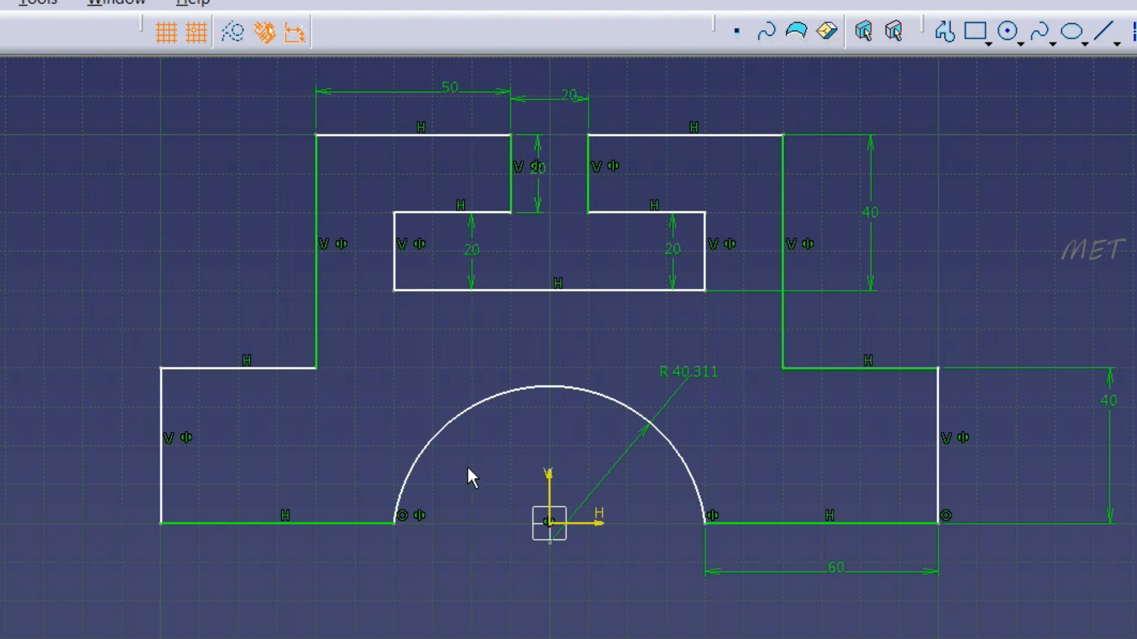
pyautogui.click(370, 135)
pyautogui.click(261, 368)
pyautogui.click(226, 233)
# - Dimension the right ledge's width and the height of the base's left outer edge
pyautogui.click(859, 371)
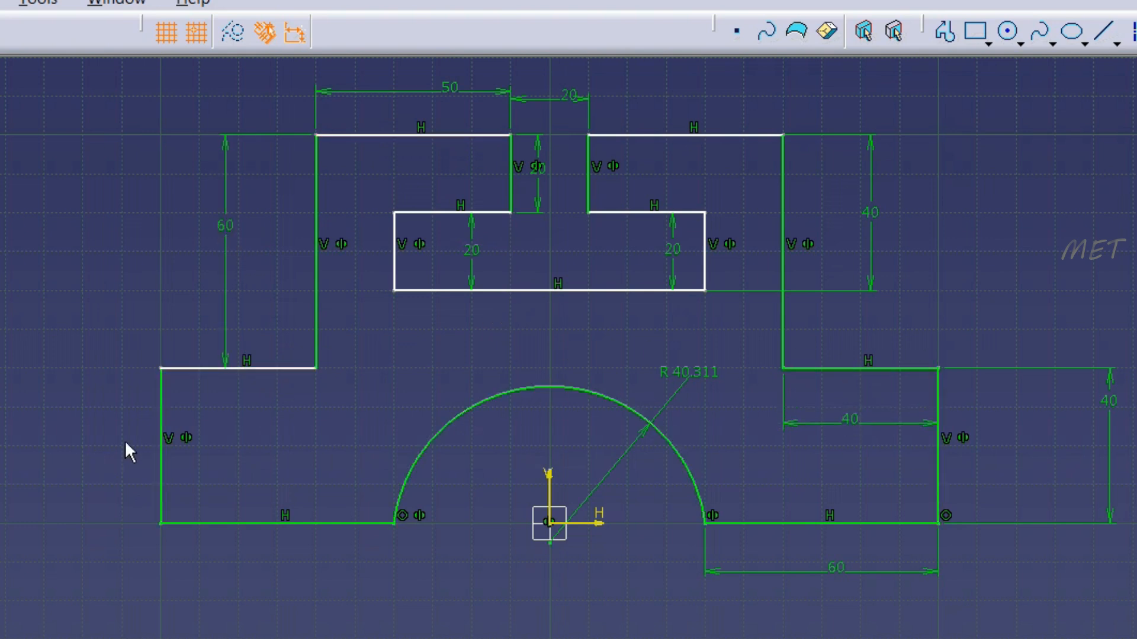
pyautogui.click(162, 418)
pyautogui.click(88, 263)
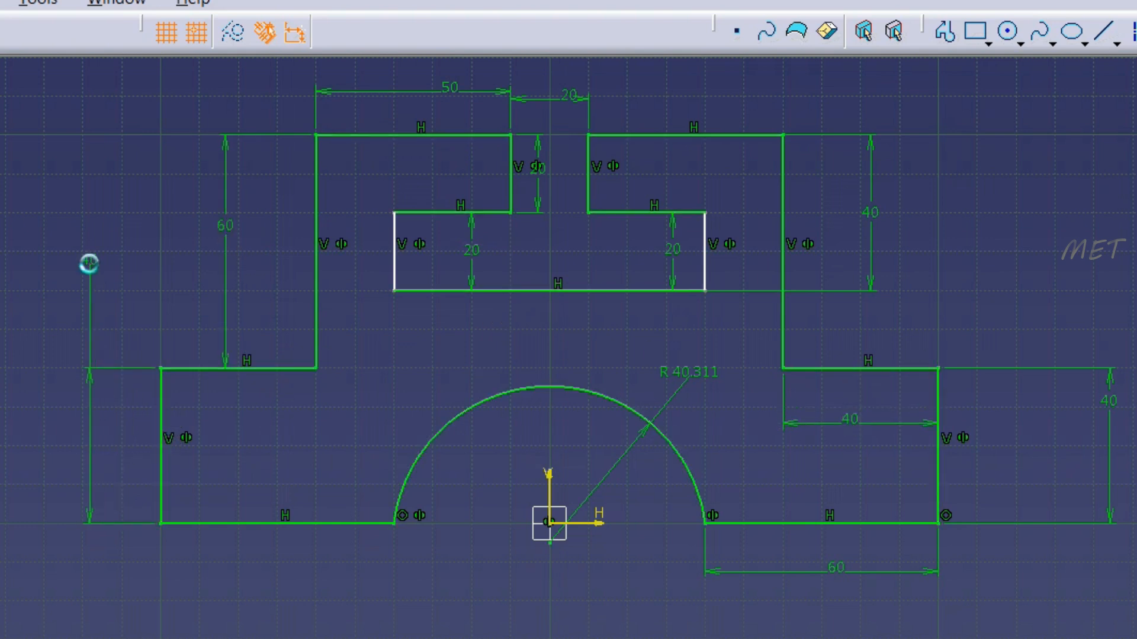
# - Dimension the width of the slot's wide part and set the base's left and right outer edge heights to 60 mm
pyautogui.click(558, 293)
pyautogui.click(550, 337)
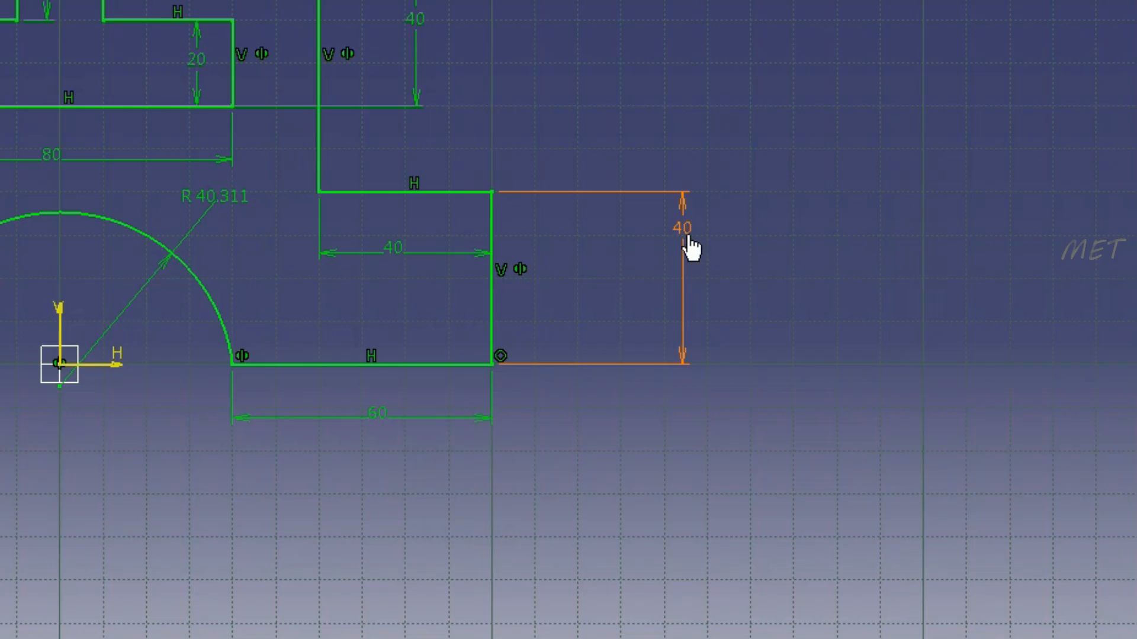
pyautogui.doubleClick(853, 371)
pyautogui.write('60')
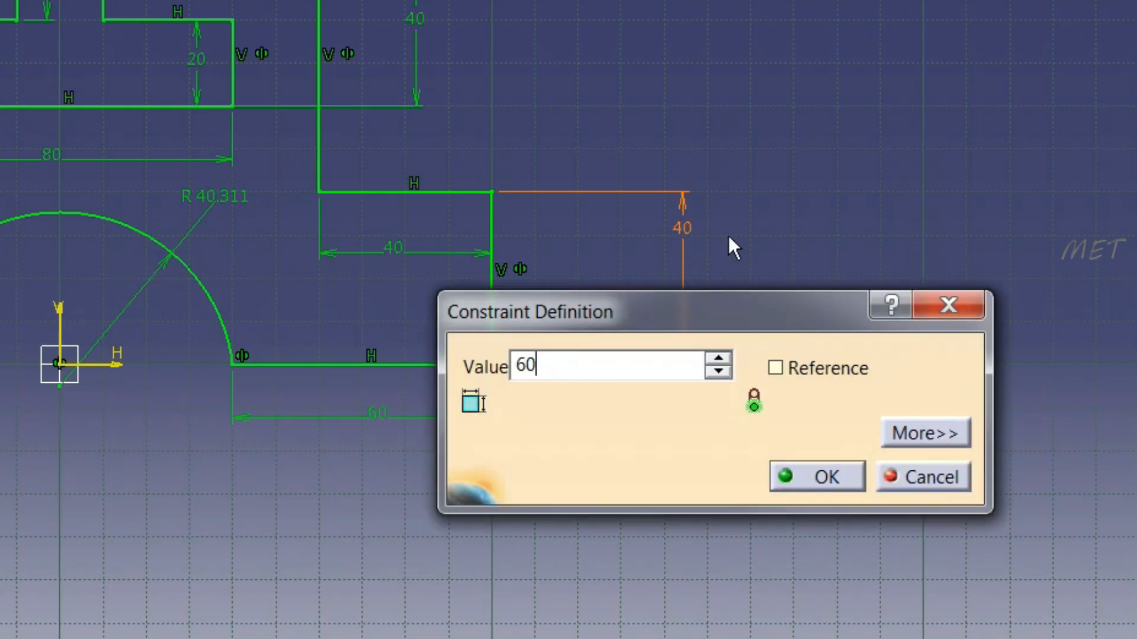
pyautogui.click(788, 478)
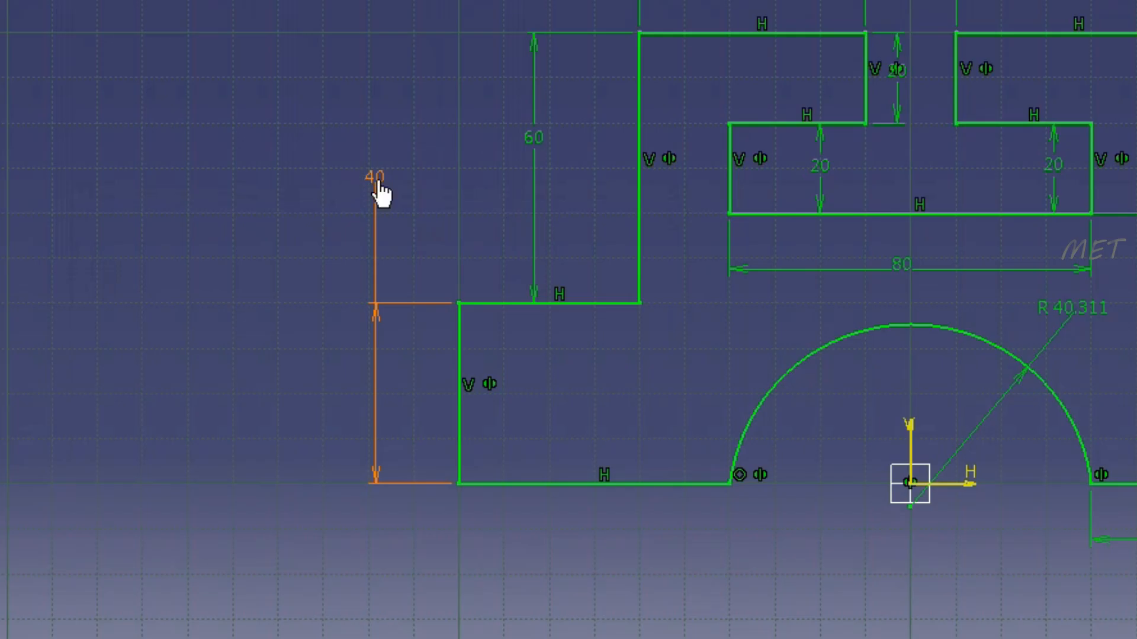
pyautogui.doubleClick(305, 286)
pyautogui.write('60mm')
pyautogui.press('Return')
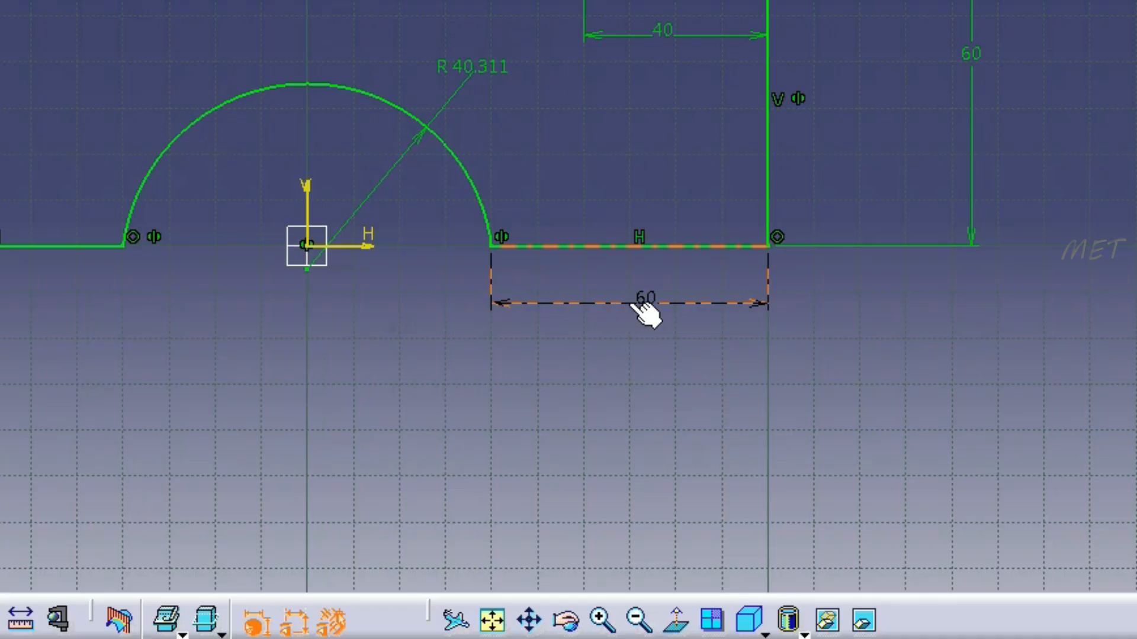
# - Set the right bottom line's length to 60 mm and the arc's radius to 45 mm
pyautogui.doubleClick(698, 460)
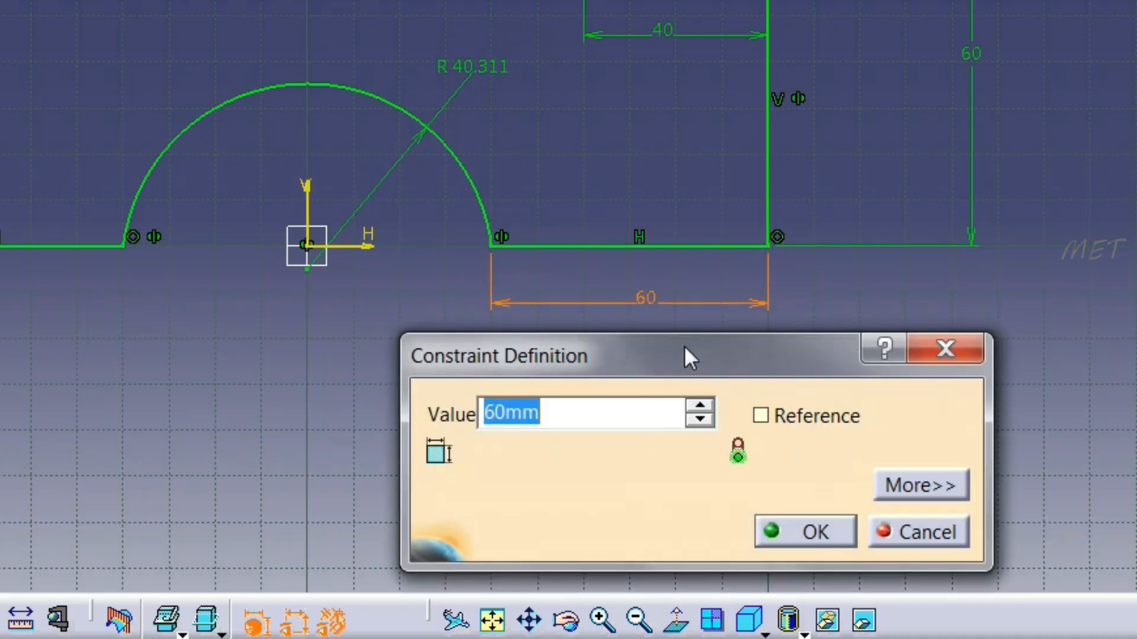
pyautogui.write('6')
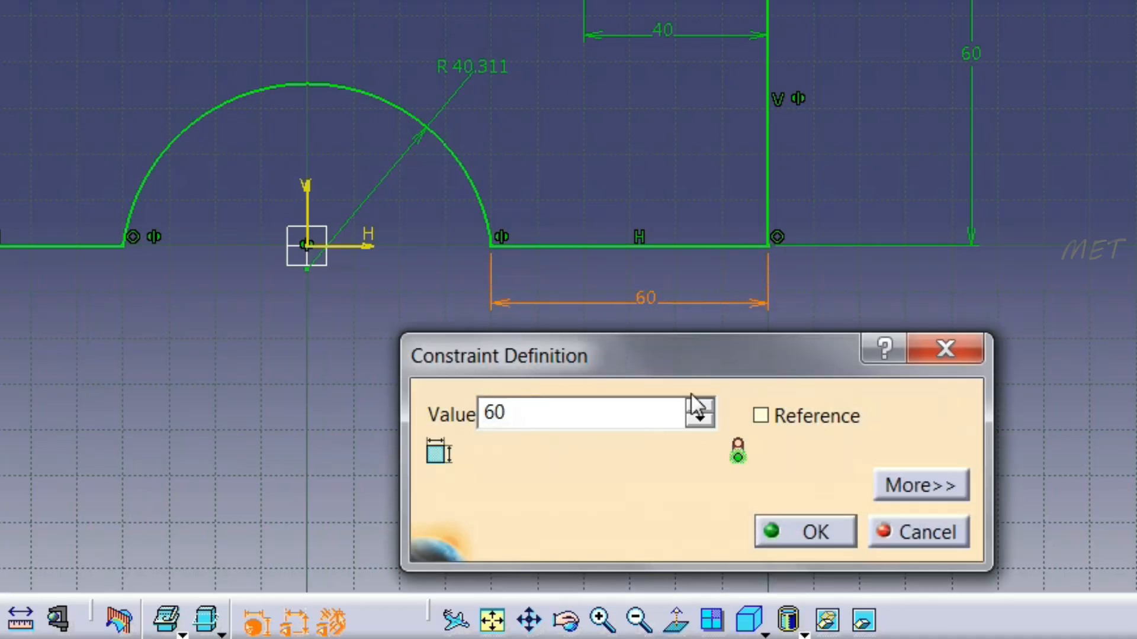
pyautogui.write('0')
pyautogui.click(789, 532)
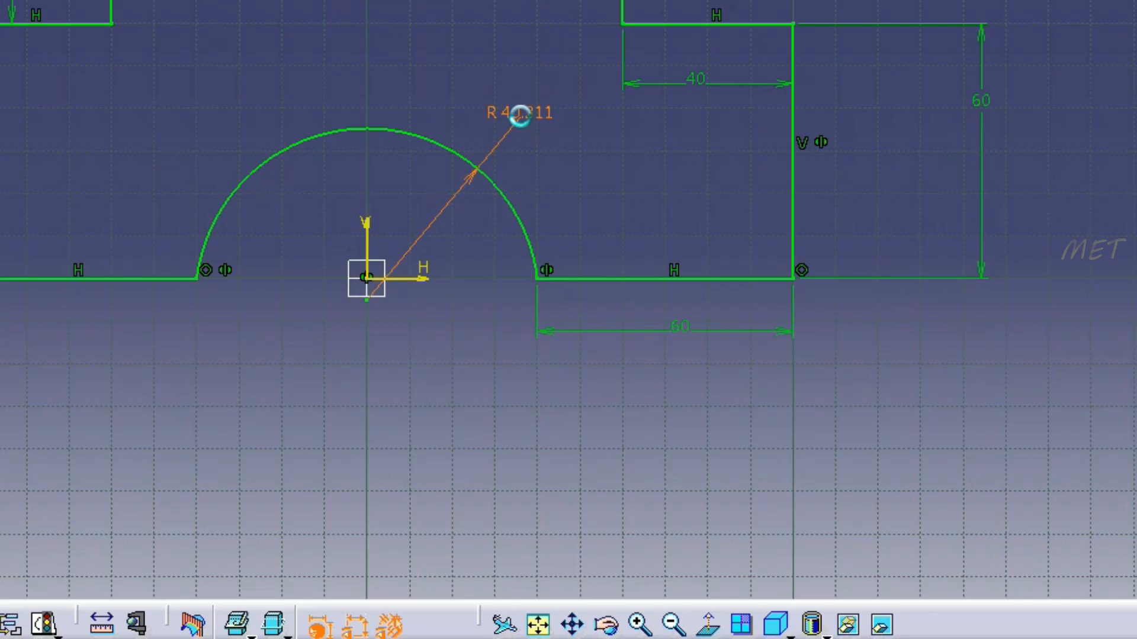
pyautogui.doubleClick(624, 344)
pyautogui.write('45')
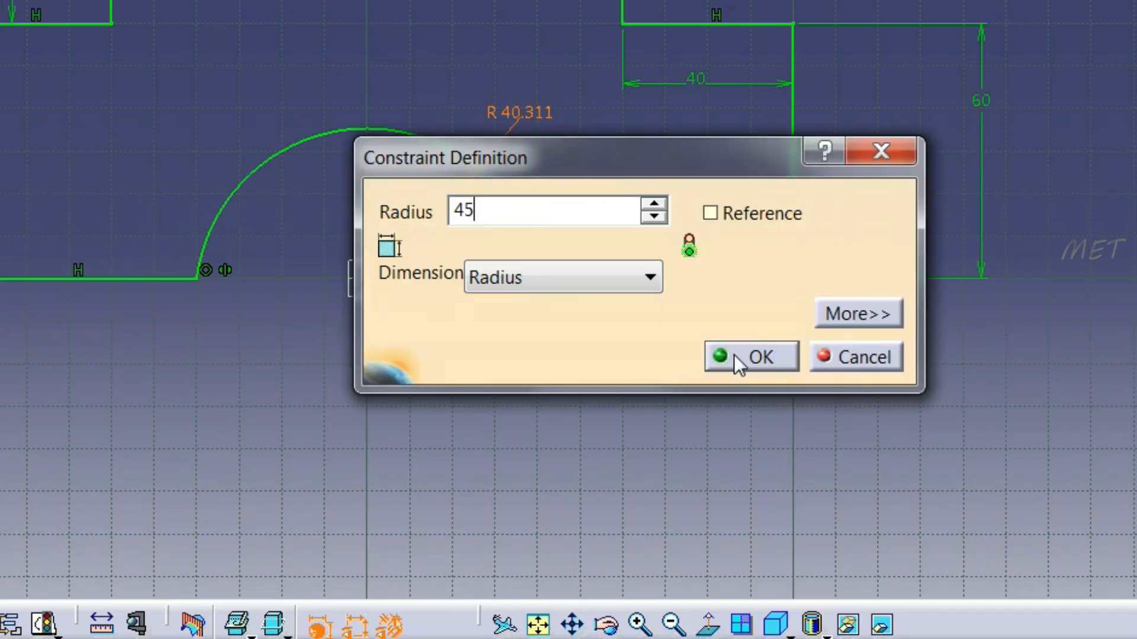
pyautogui.click(734, 355)
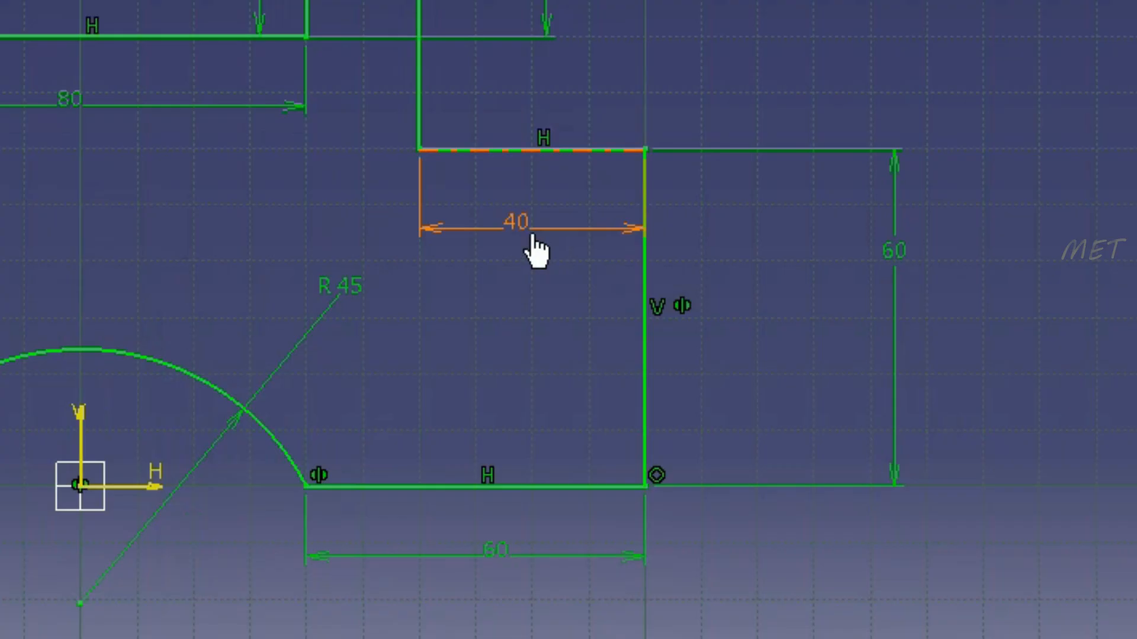
# - Set the right ledge's width to 25 mm and the height from the left ledge to the top edge to 80 mm
pyautogui.doubleClick(714, 335)
pyautogui.write('25')
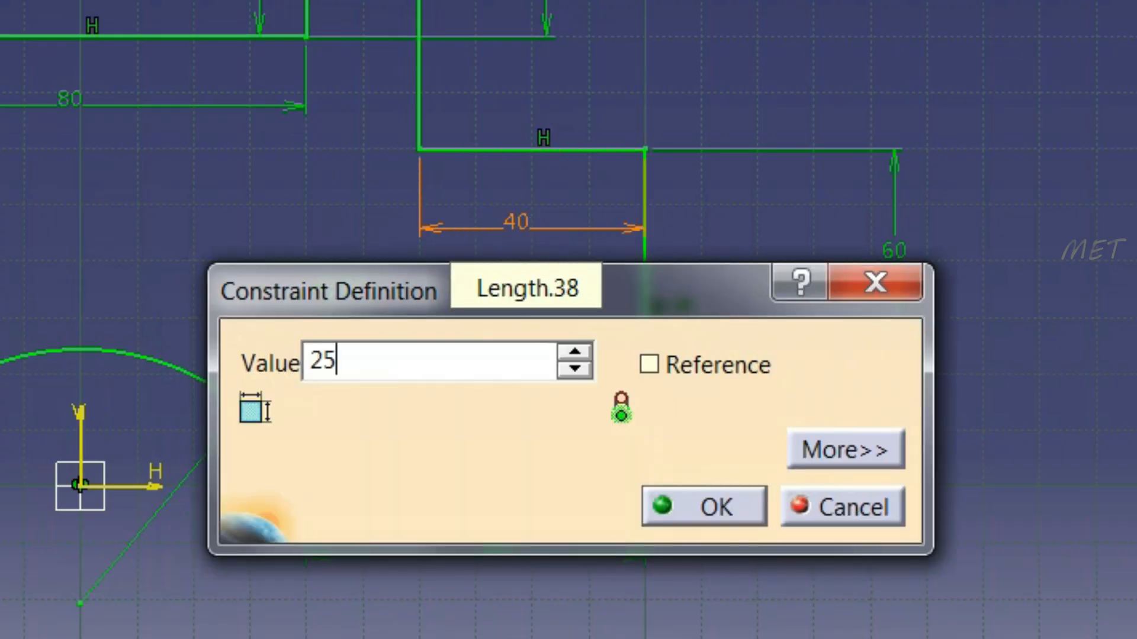
pyautogui.click(747, 504)
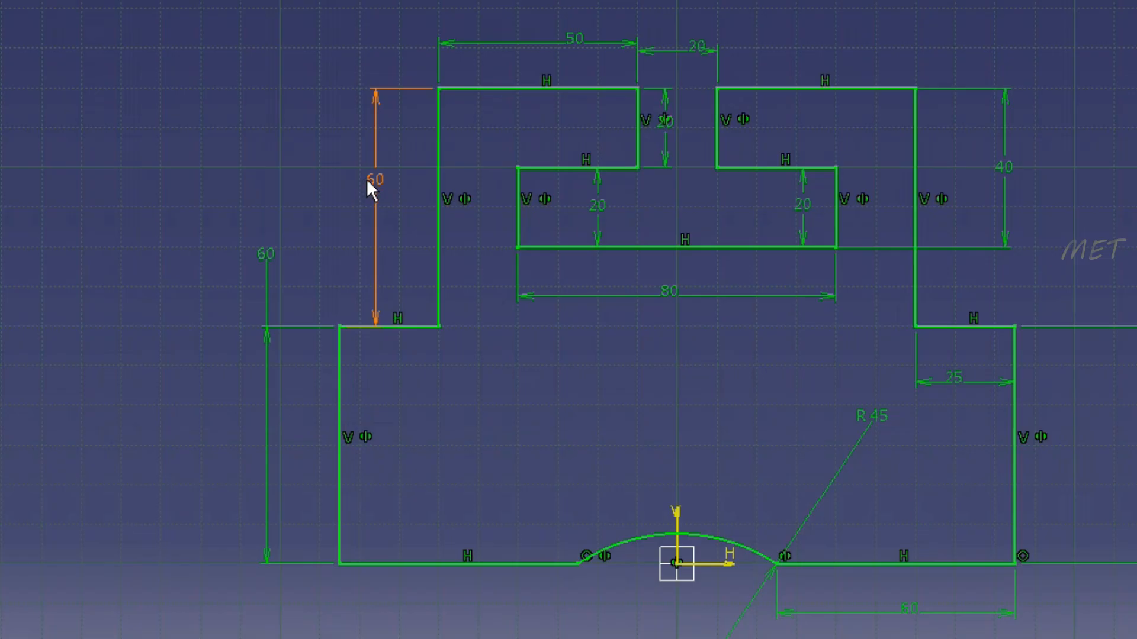
pyautogui.doubleClick(388, 221)
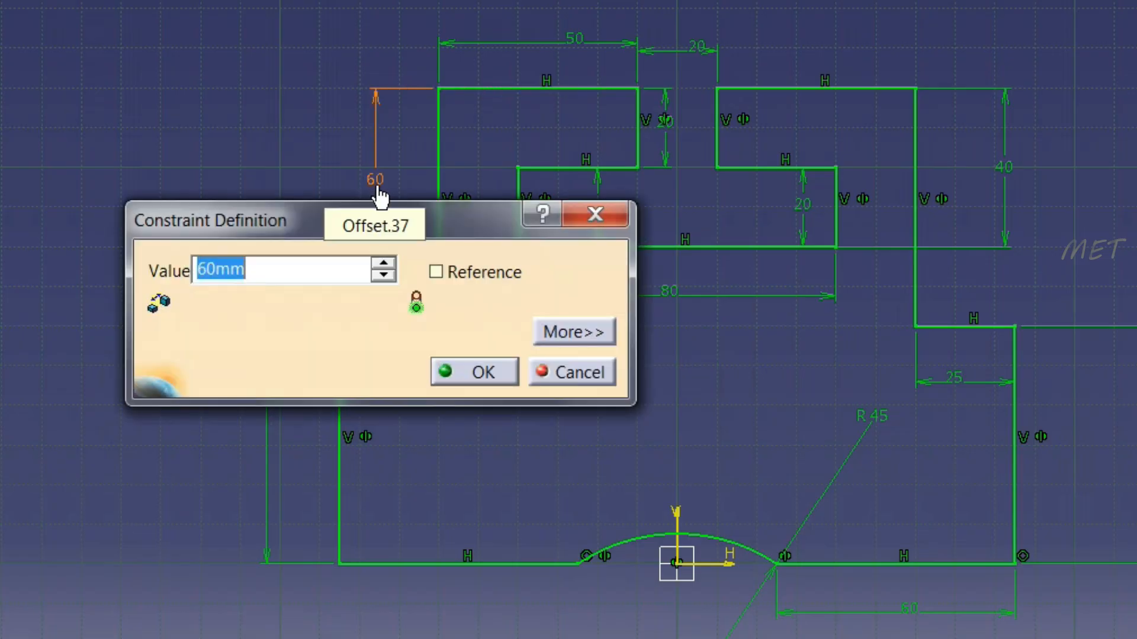
pyautogui.write('80')
pyautogui.click(492, 372)
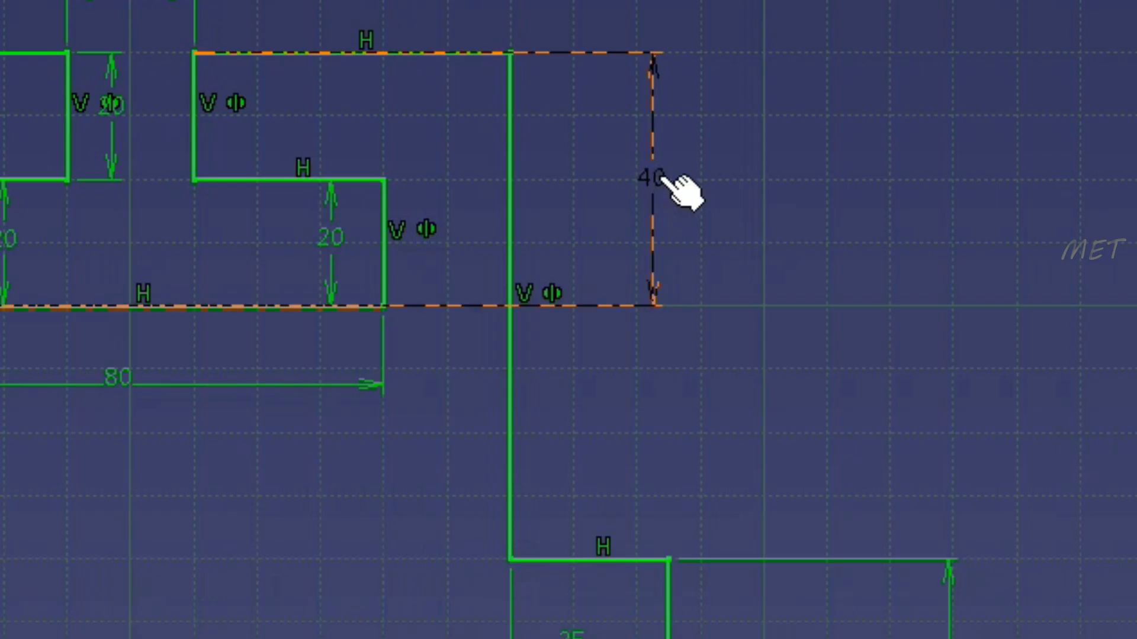
# - Set the slot's overall depth to 50 mm and the height of its wide part to 30 mm on both sides
pyautogui.doubleClick(720, 170)
pyautogui.write('50')
pyautogui.press('Return')
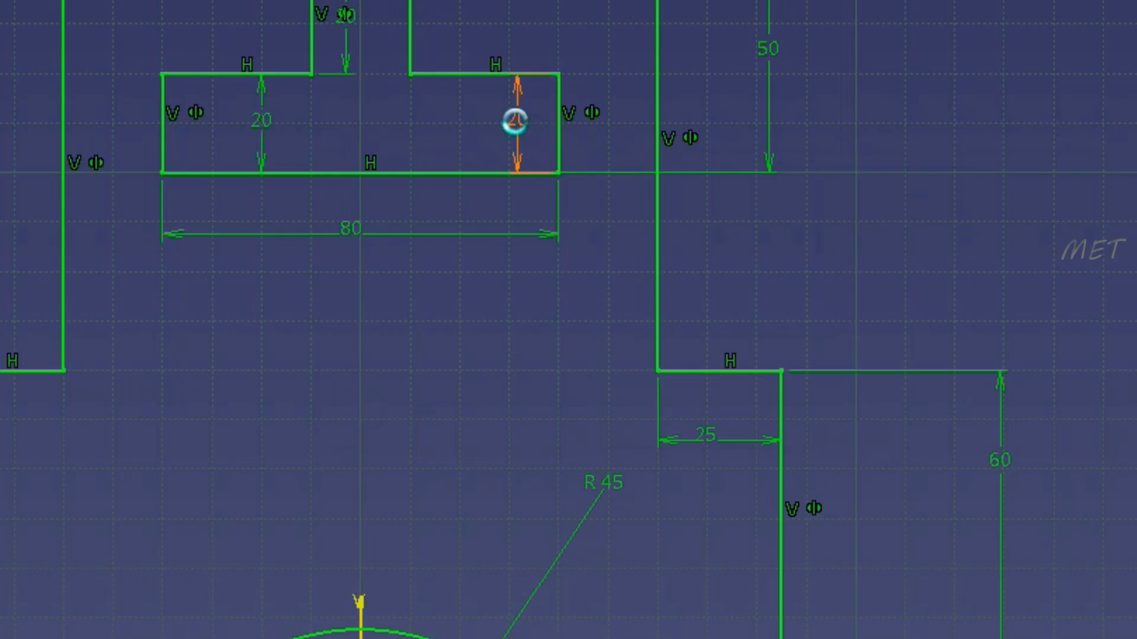
pyautogui.doubleClick(612, 190)
pyautogui.write('30')
pyautogui.press('Return')
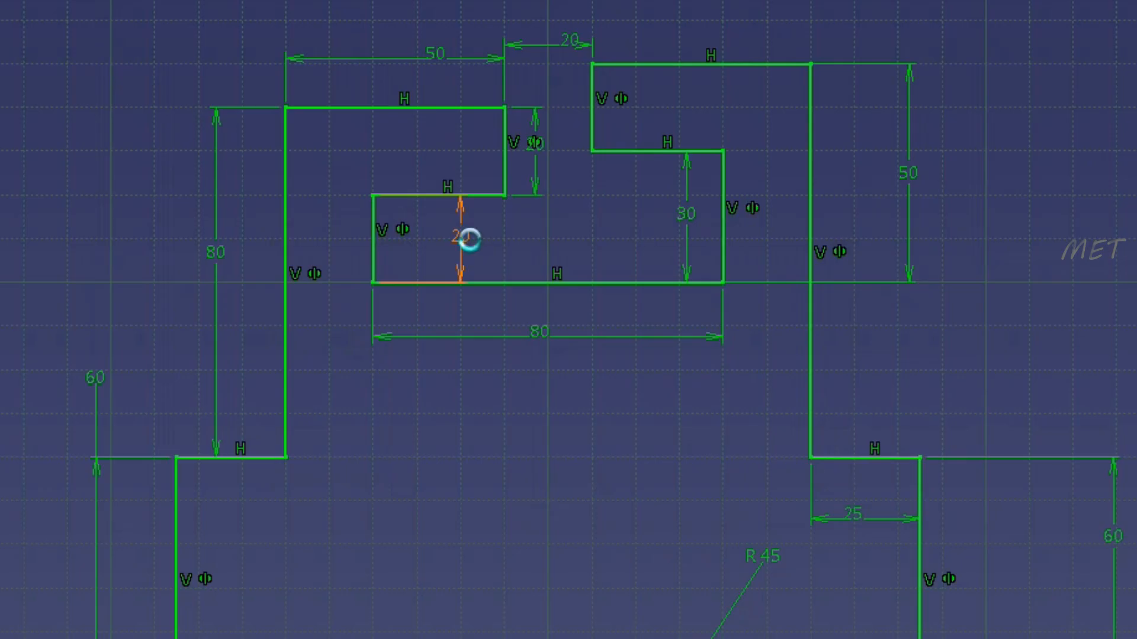
pyautogui.doubleClick(465, 237)
pyautogui.write('30')
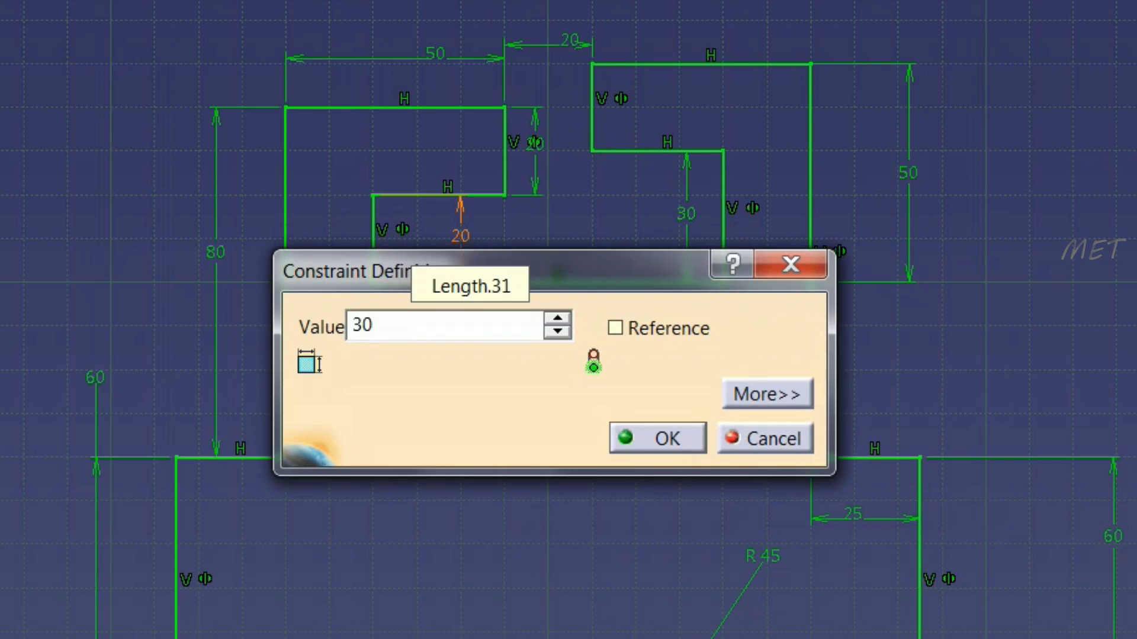
pyautogui.press('Return')
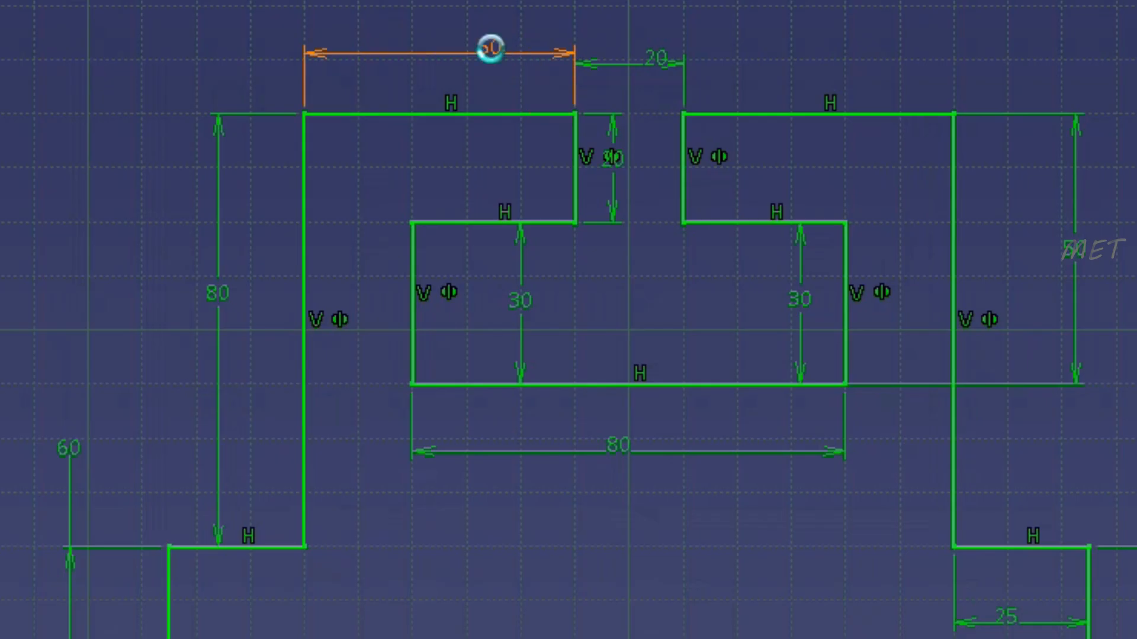
# - Set the left top edge's length to 60 mm and the slot's neck width to 40 mm
pyautogui.doubleClick(490, 48)
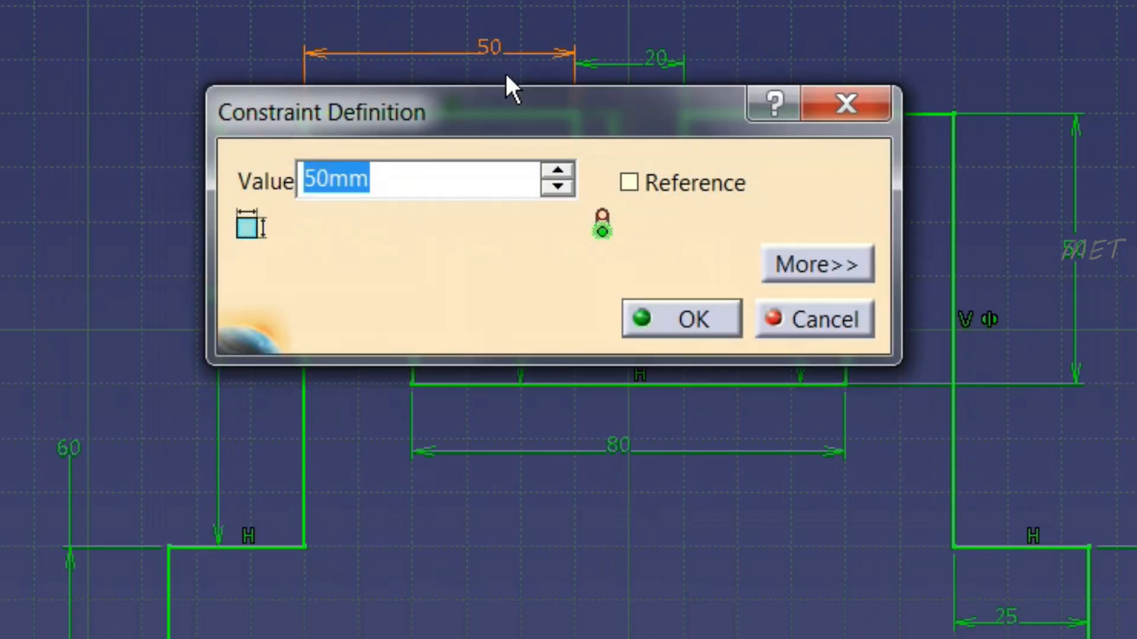
pyautogui.write('60')
pyautogui.click(718, 328)
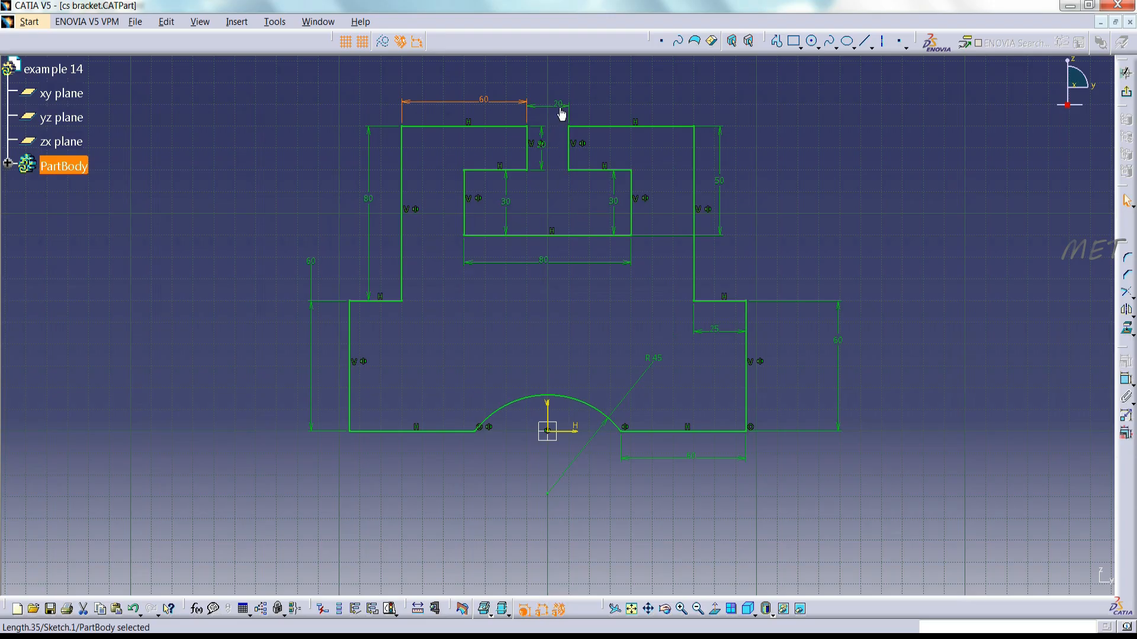
pyautogui.doubleClick(561, 107)
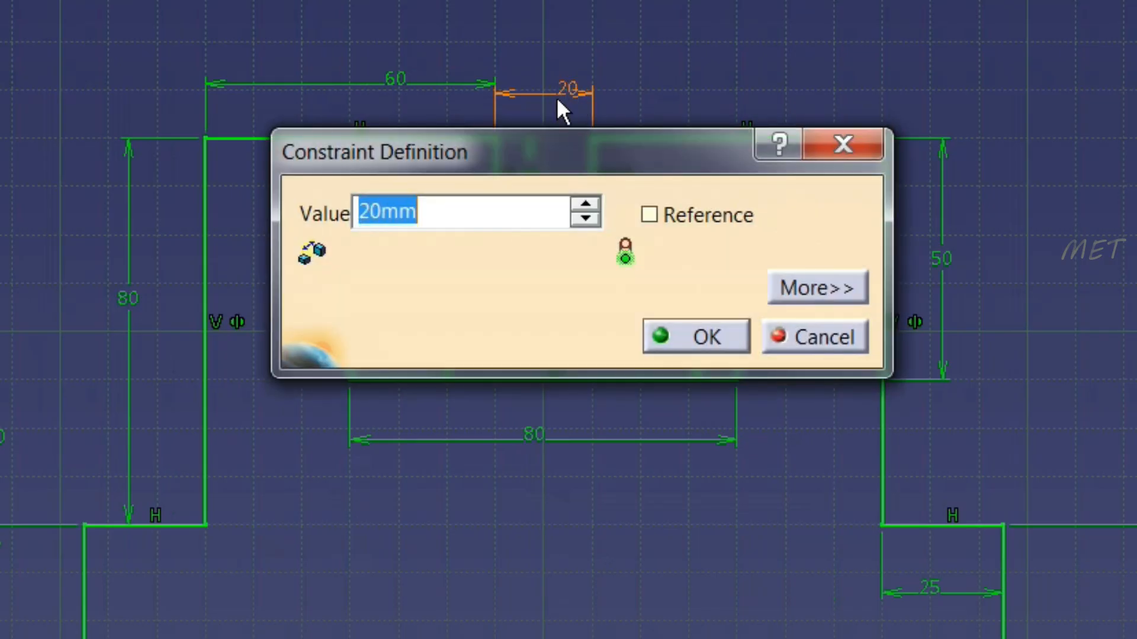
pyautogui.write('40')
pyautogui.click(688, 340)
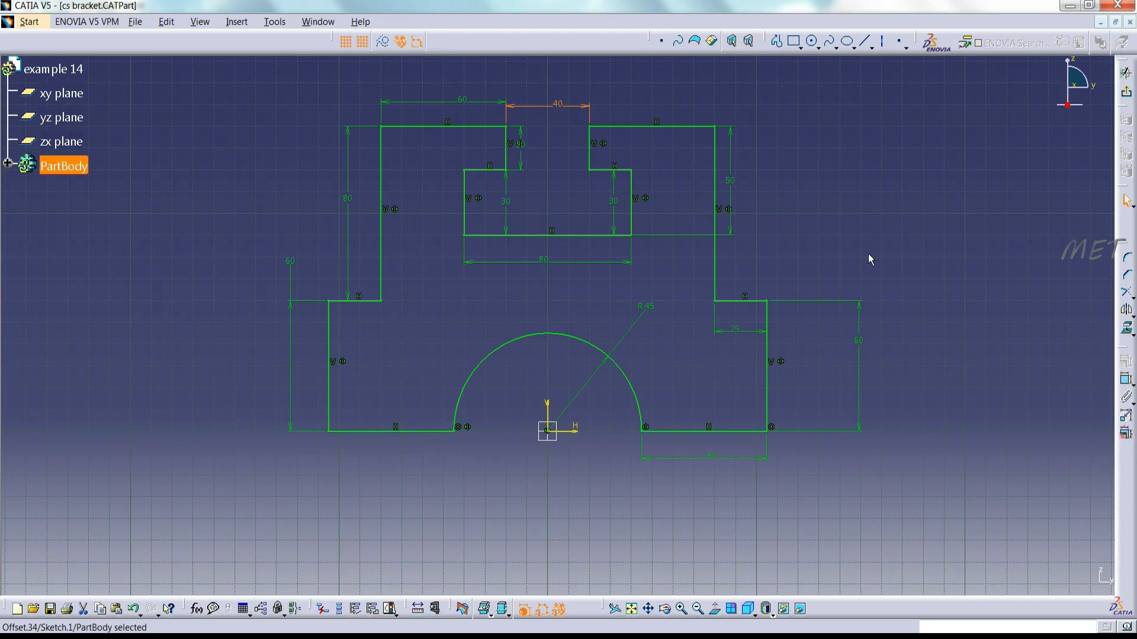
# - Clear the selection and exit the sketch to return to the 3D part
pyautogui.click(879, 239)
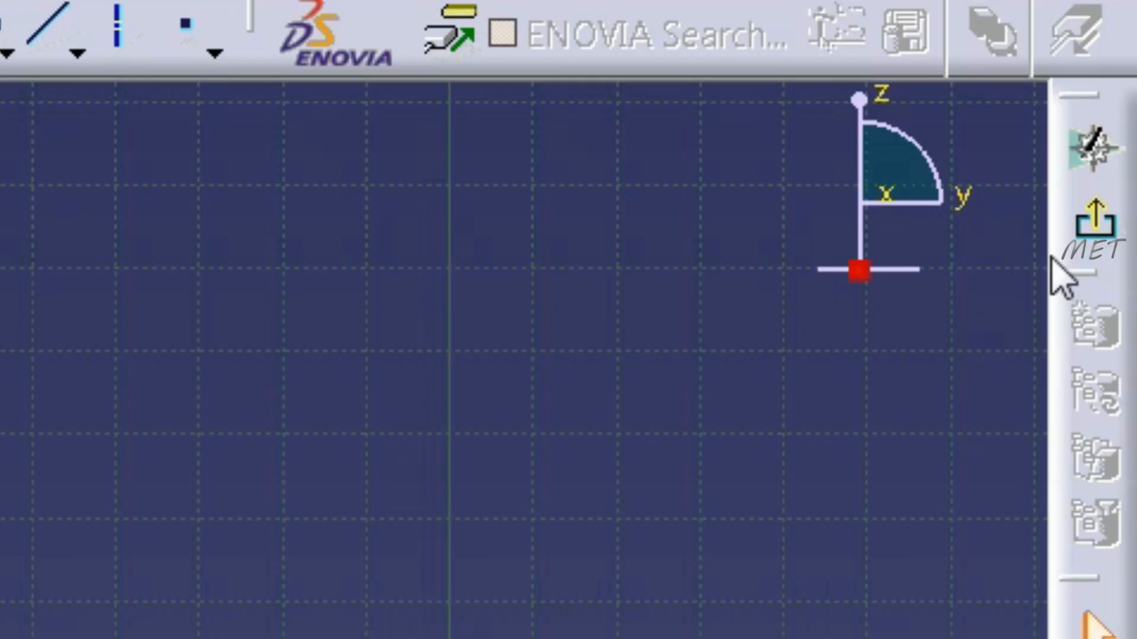
pyautogui.click(1125, 96)
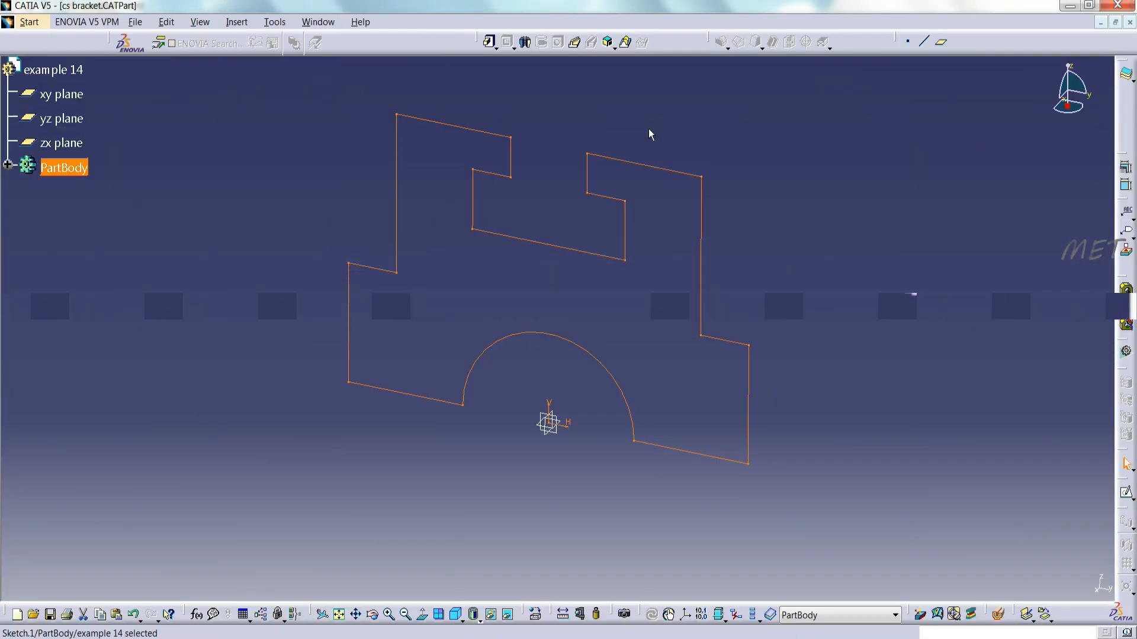